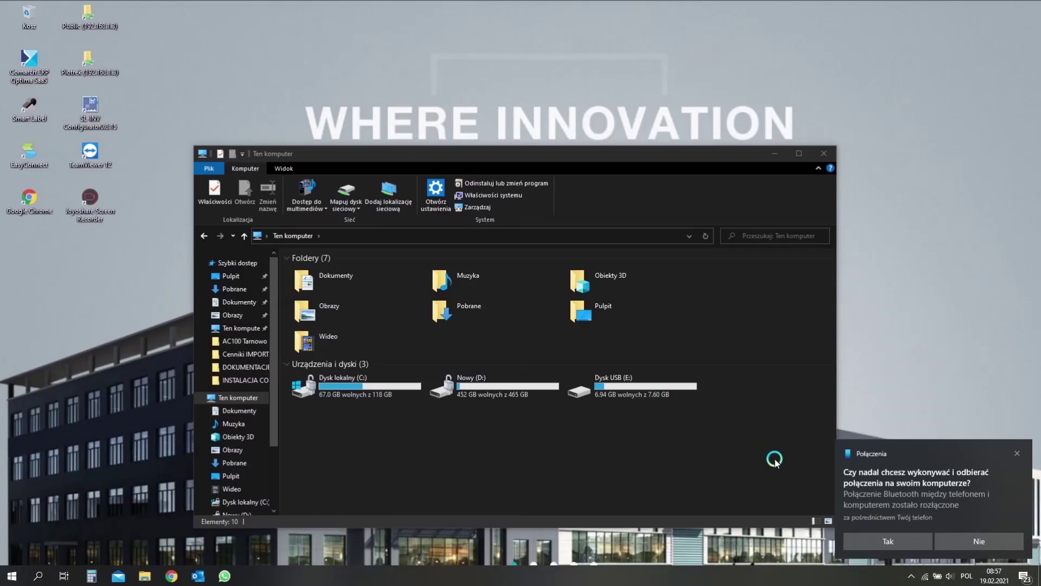
# Install ColorExpert 3 by running Setup.exe from the USB drive (E:), finish without launching it, and close the folder window
pyautogui.click(602, 398)
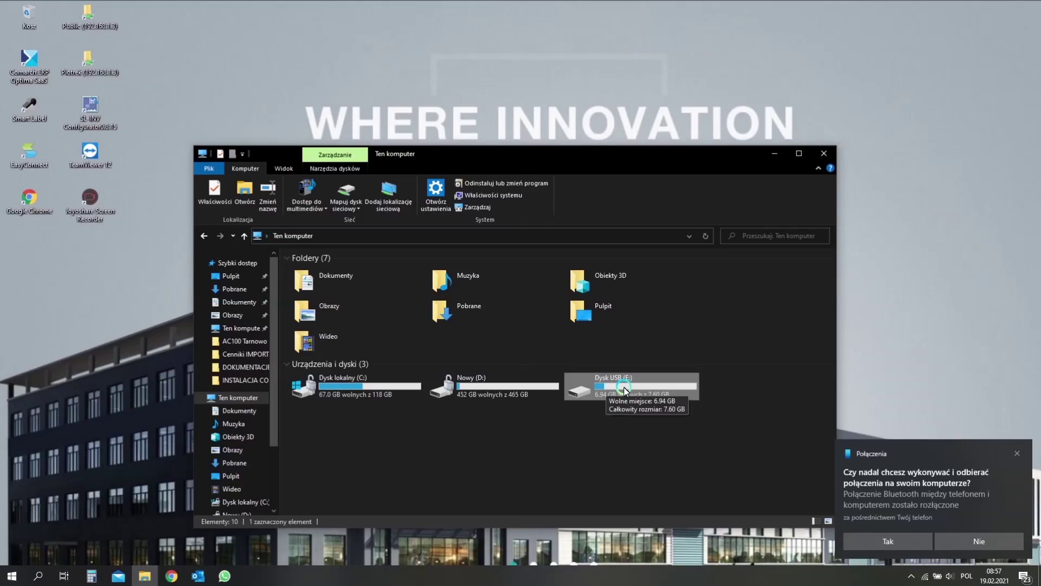
pyautogui.doubleClick(623, 386)
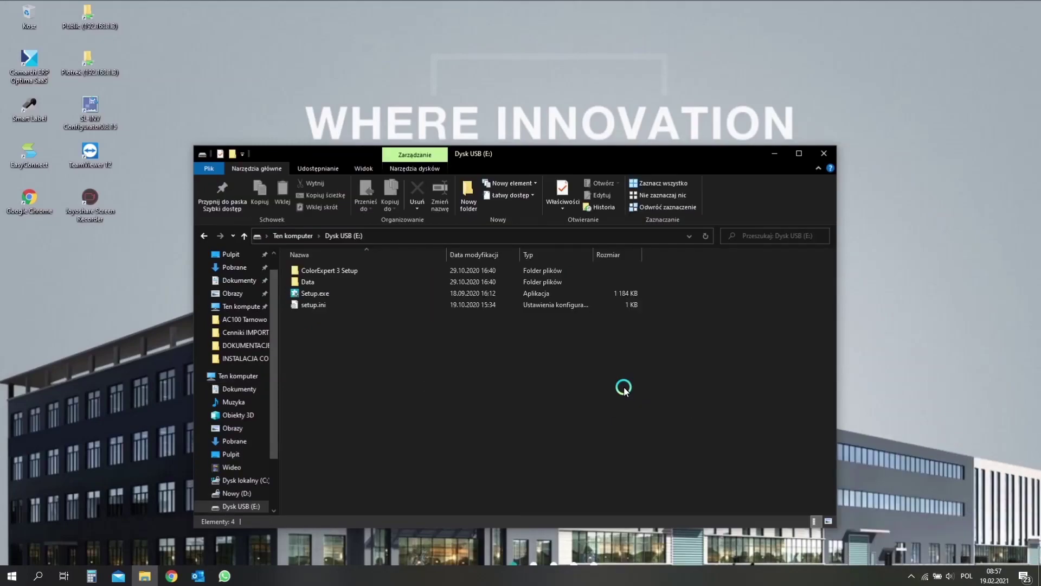
pyautogui.click(320, 293)
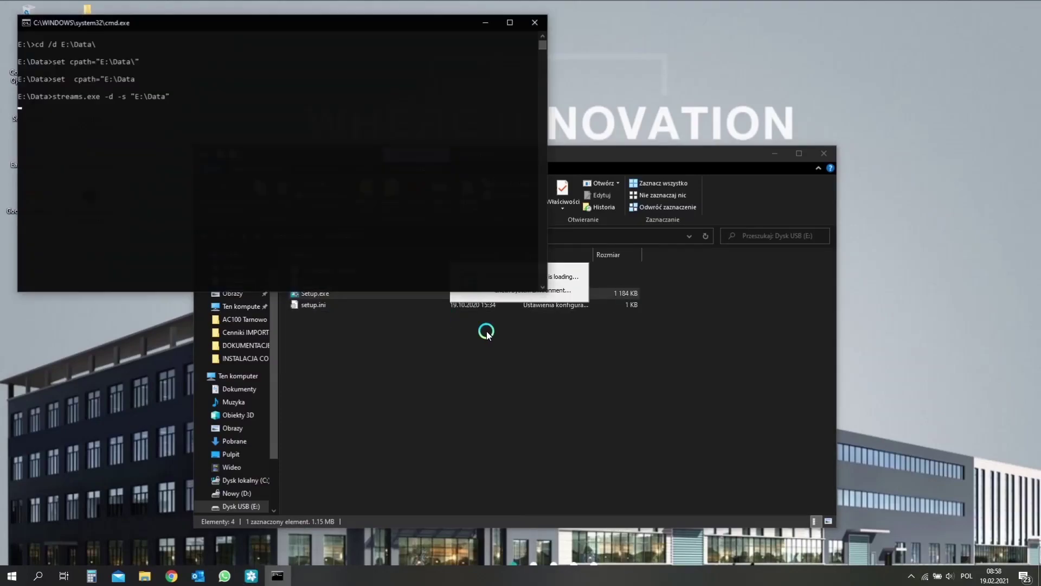
pyautogui.click(566, 354)
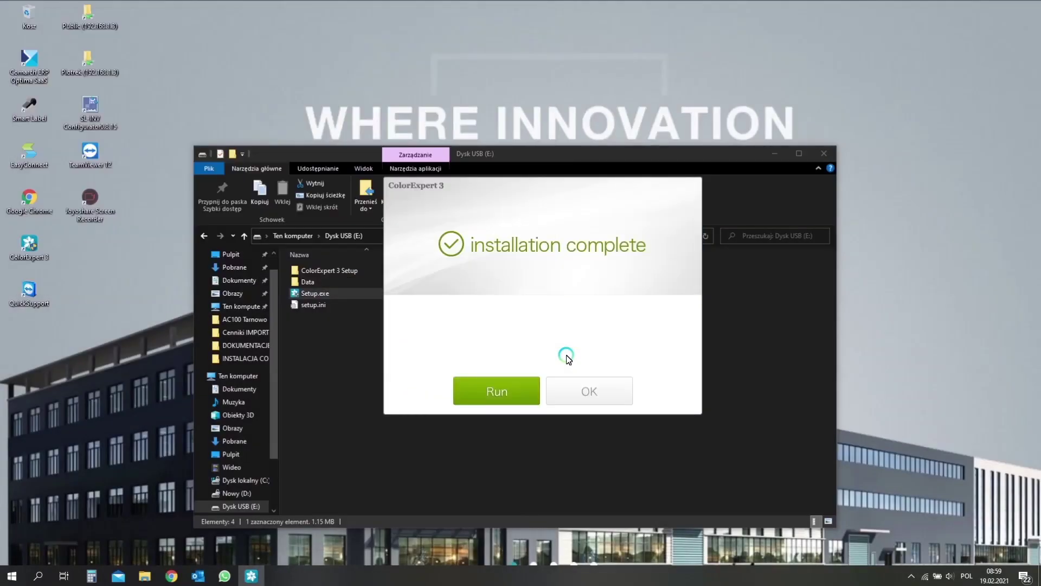
pyautogui.click(589, 394)
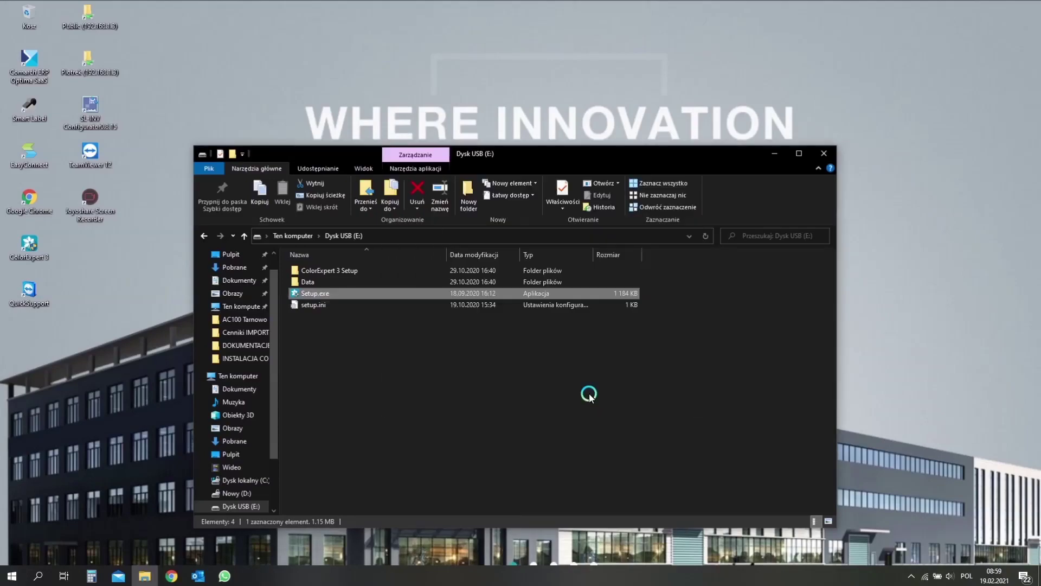
pyautogui.click(823, 154)
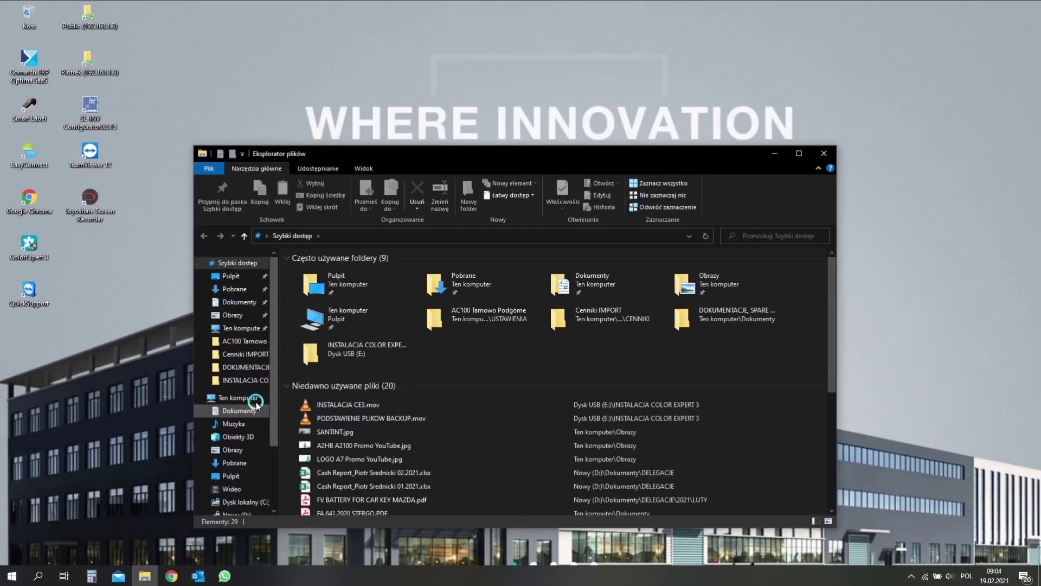
# Browse to the bin folder inside ColorExpert 3 on local disk C:
pyautogui.click(243, 397)
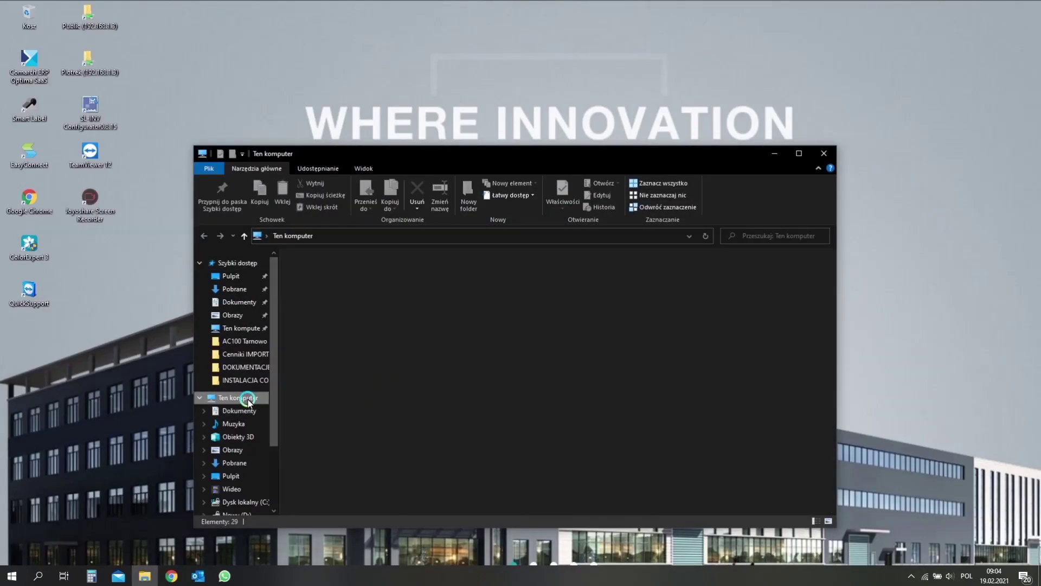
pyautogui.click(360, 380)
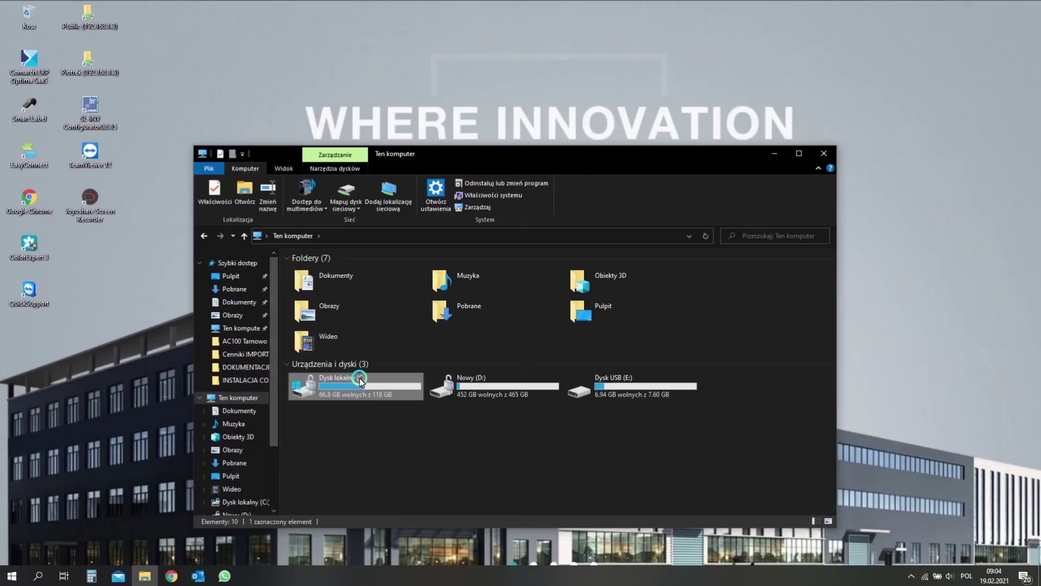
pyautogui.doubleClick(331, 373)
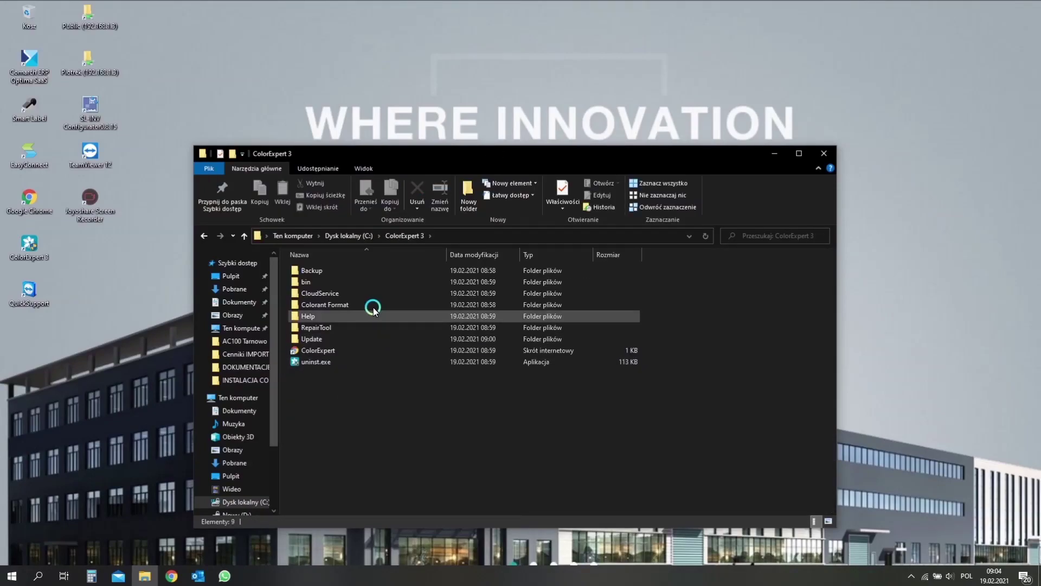
pyautogui.click(340, 283)
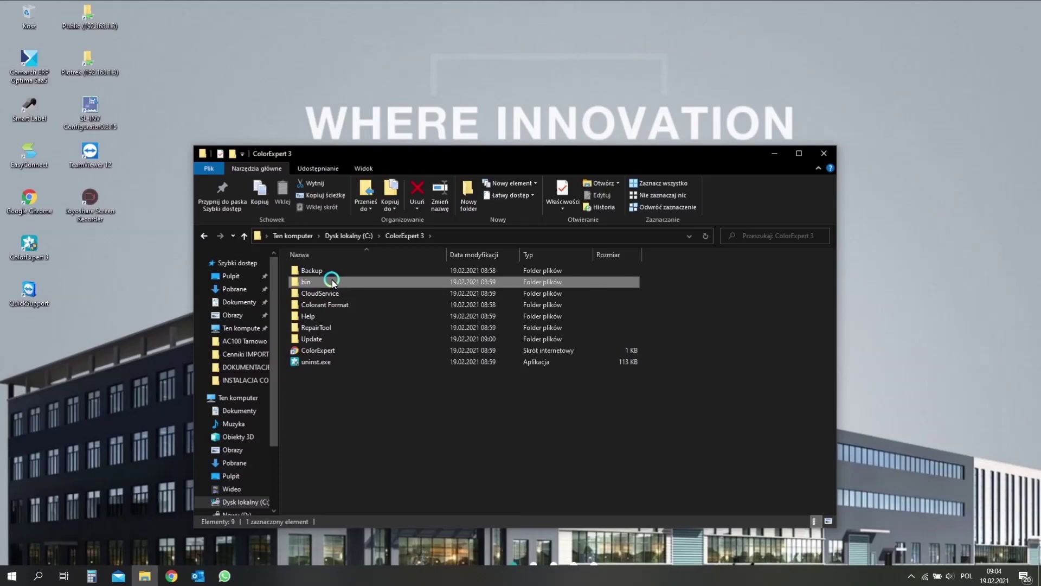
pyautogui.doubleClick(340, 282)
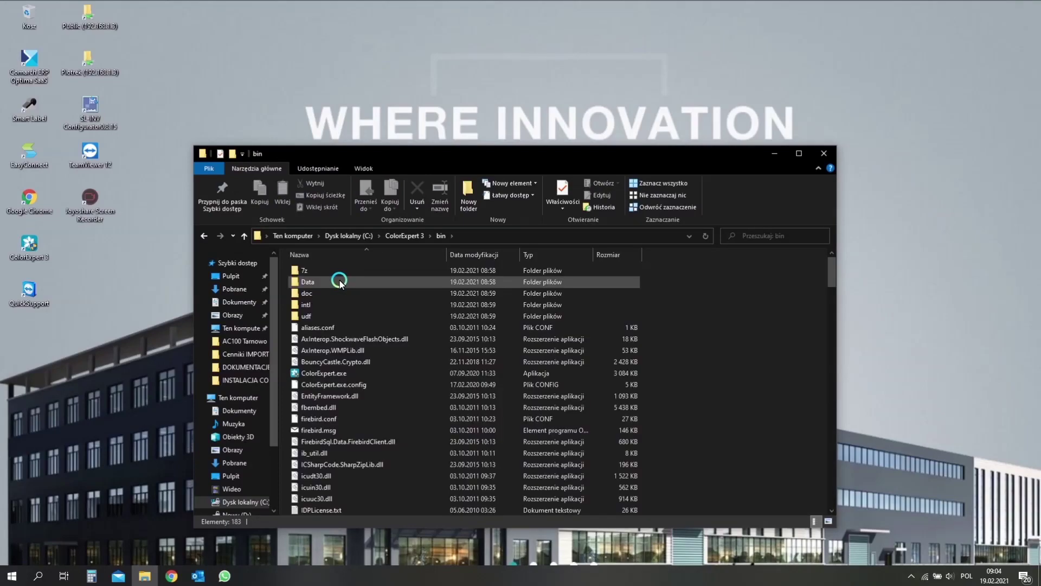
# Create a desktop shortcut to Service.exe from the bin folder and close the folder window
pyautogui.click(329, 386)
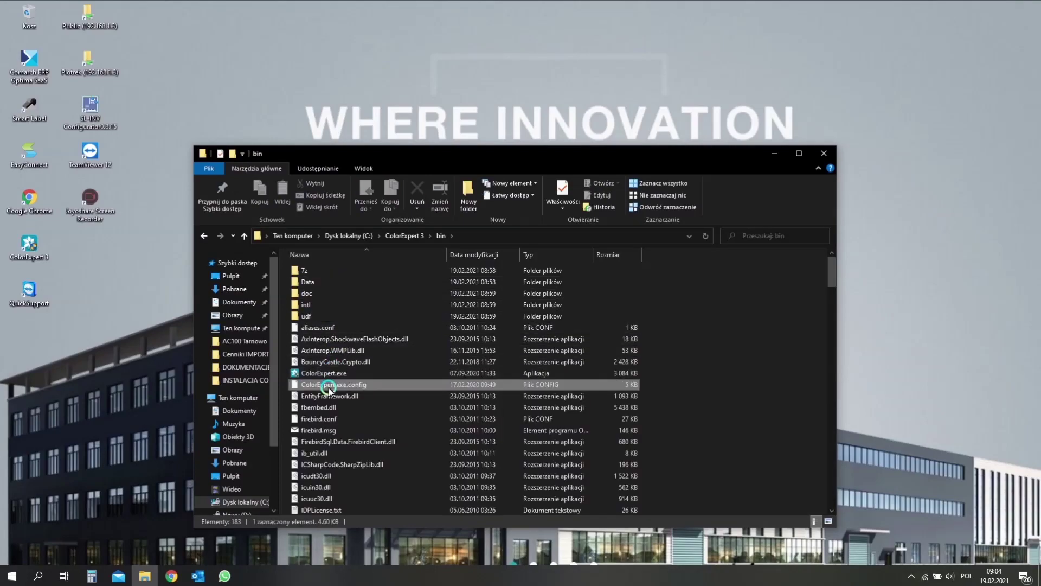
pyautogui.scroll(-20, 331, 387)
pyautogui.click(365, 290)
pyautogui.scroll(-1, 365, 293)
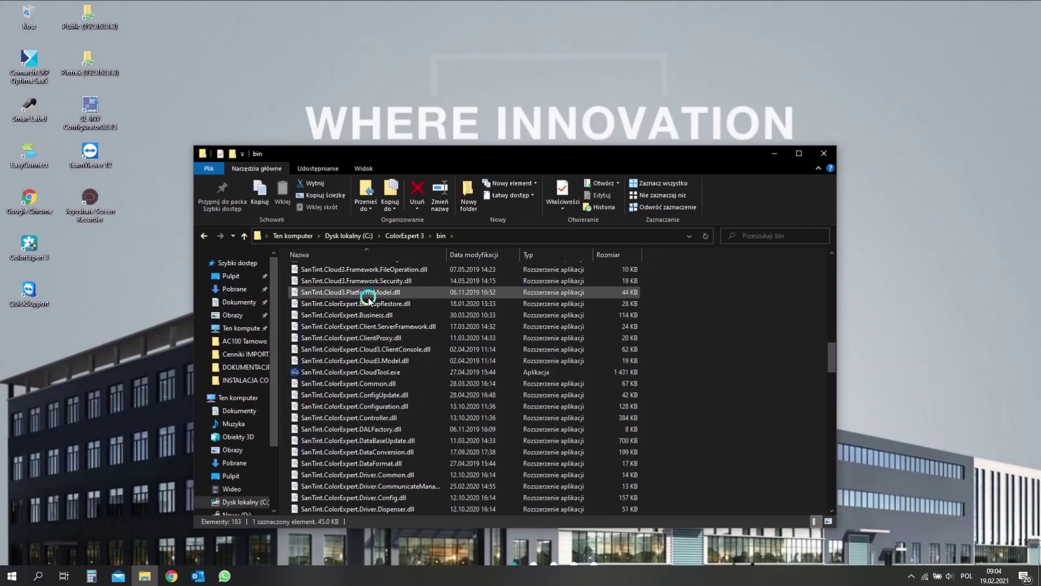
pyautogui.scroll(-20, 364, 319)
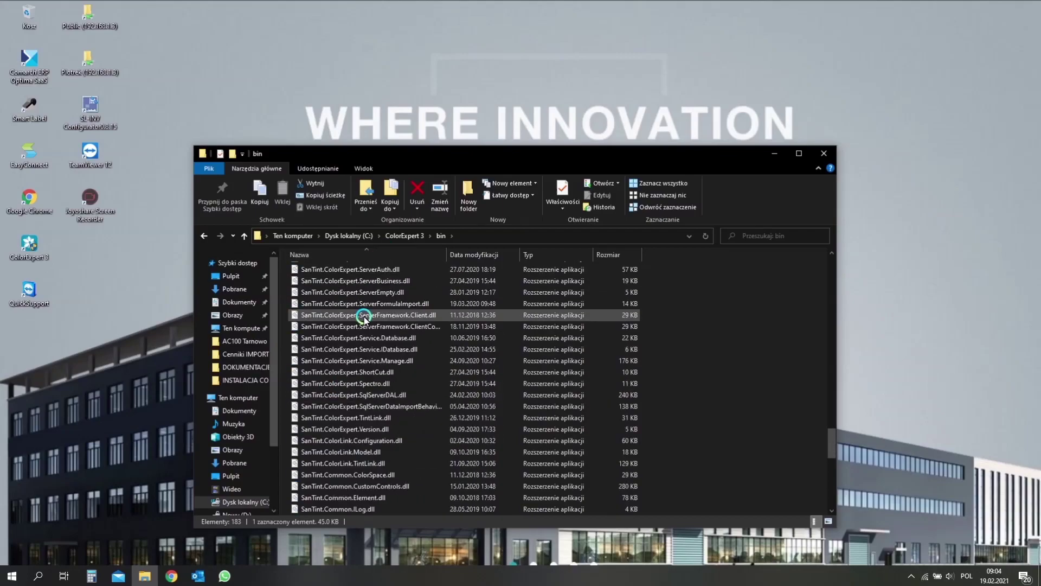
pyautogui.scroll(-7, 365, 319)
pyautogui.click(324, 373)
pyautogui.rightClick(324, 373)
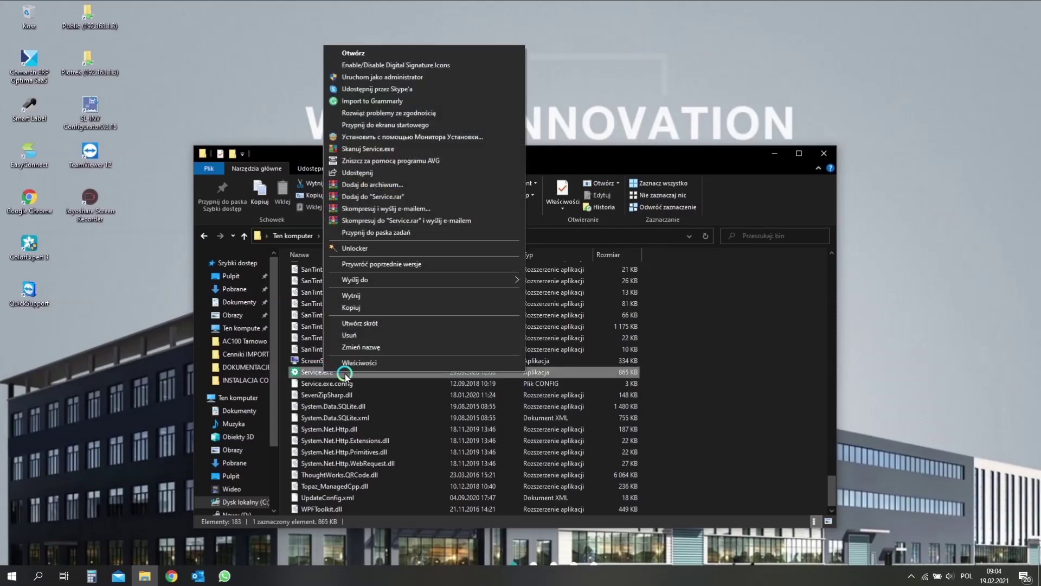
pyautogui.moveTo(406, 279)
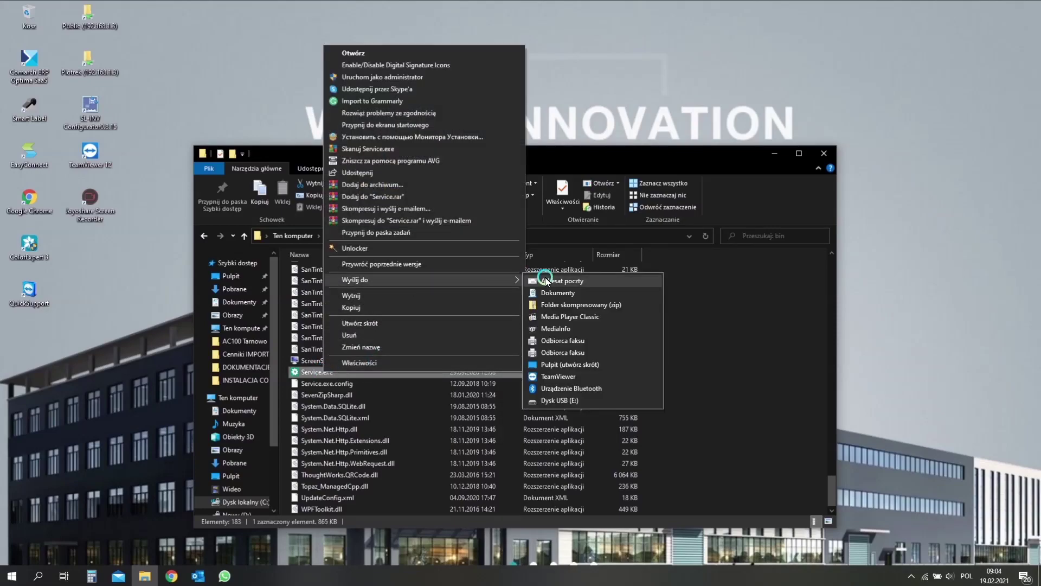
pyautogui.click(570, 364)
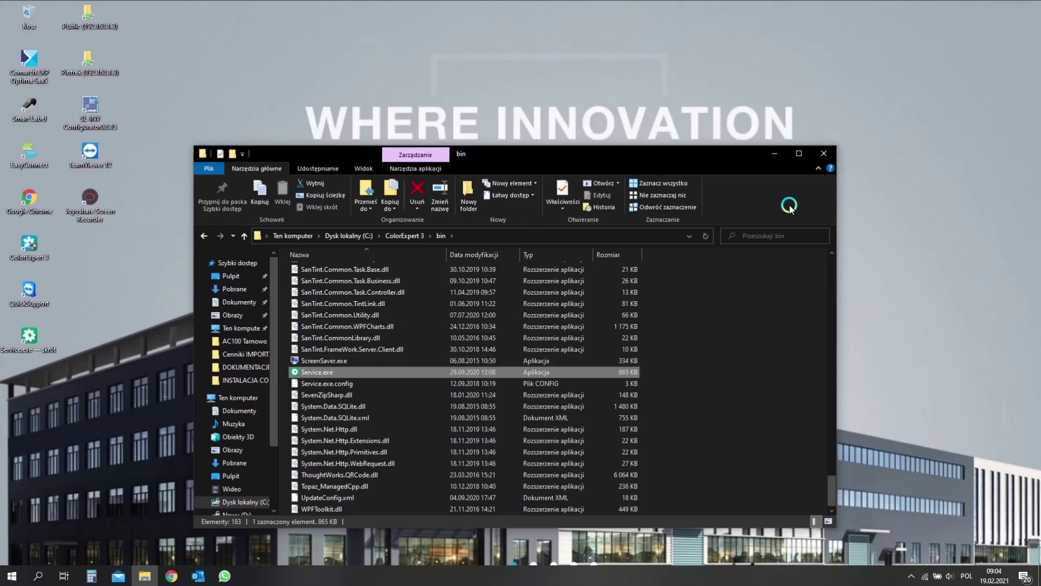
pyautogui.click(824, 154)
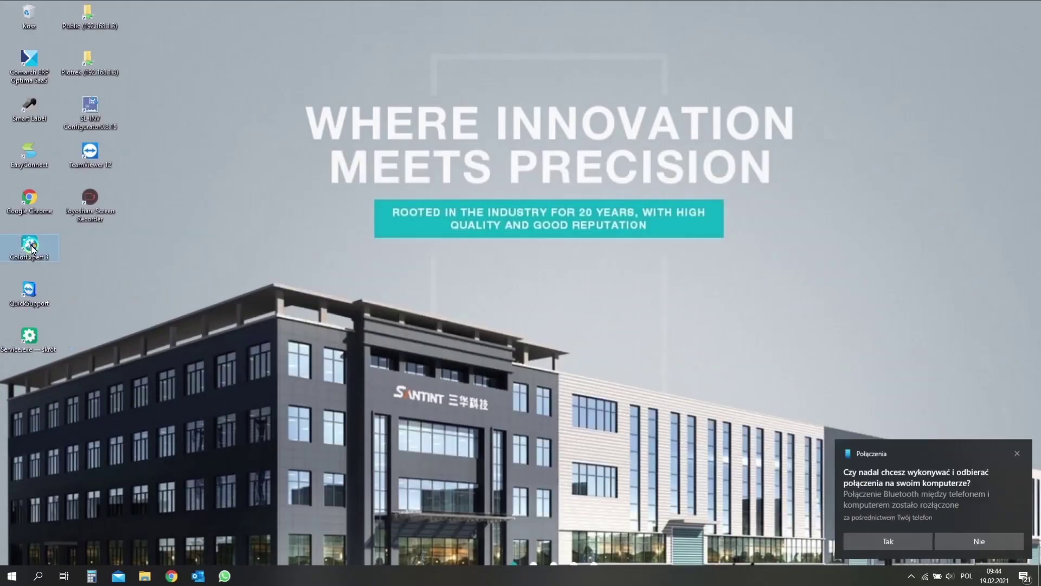
# Launch ColorExpert 3 from the desktop and copy the request code from its authorization window
pyautogui.doubleClick(27, 242)
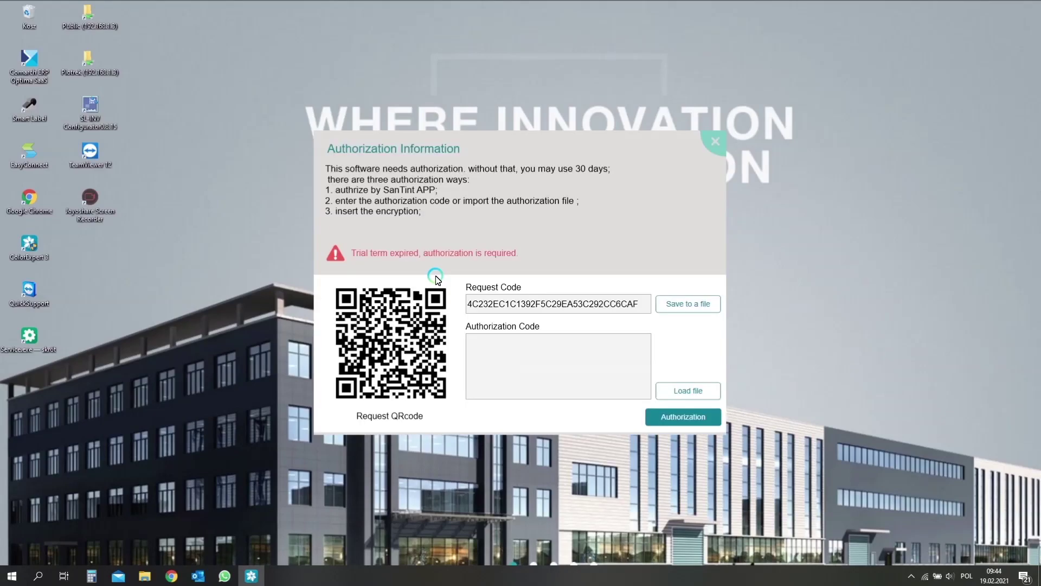
pyautogui.moveTo(645, 304); pyautogui.dragTo(464, 304)
pyautogui.rightClick(520, 307)
pyautogui.click(554, 319)
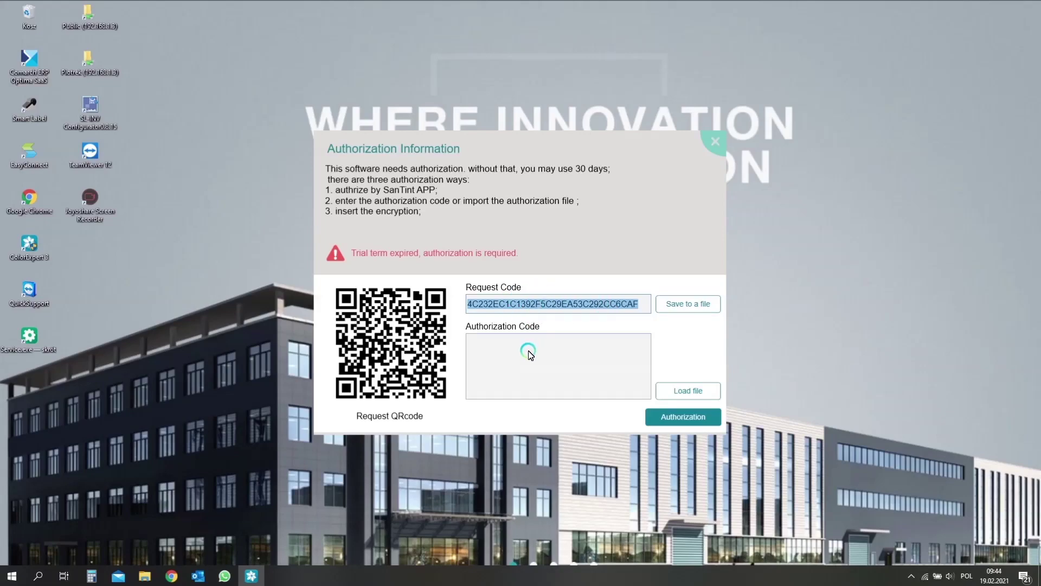
# Paste the authorization code into the Authorization Code field, authorize the software and close the authorization window
pyautogui.click(528, 353)
pyautogui.rightClick(499, 347)
pyautogui.click(531, 374)
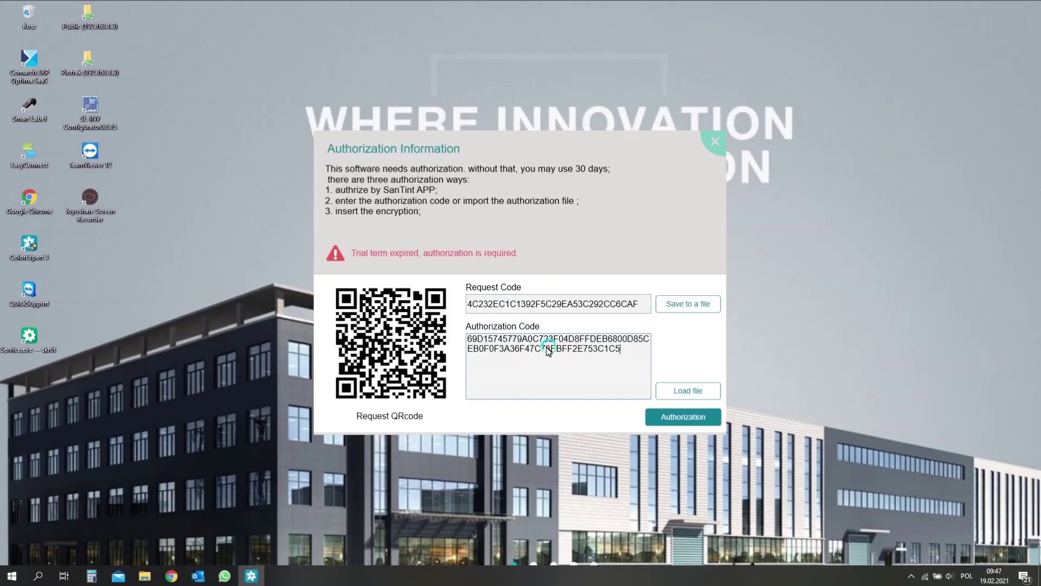
pyautogui.click(672, 417)
pyautogui.click(694, 417)
pyautogui.click(445, 286)
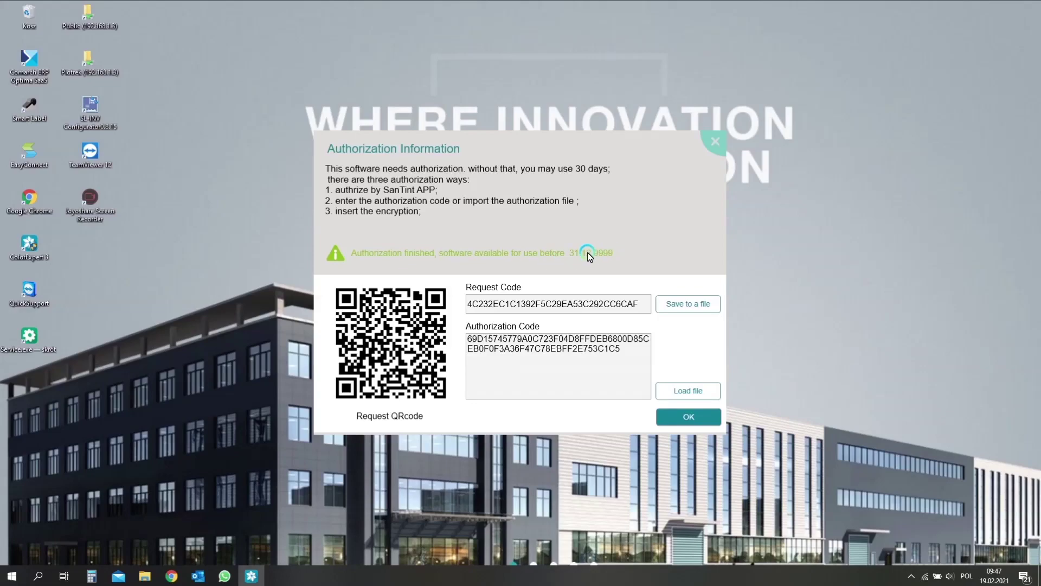
pyautogui.click(686, 418)
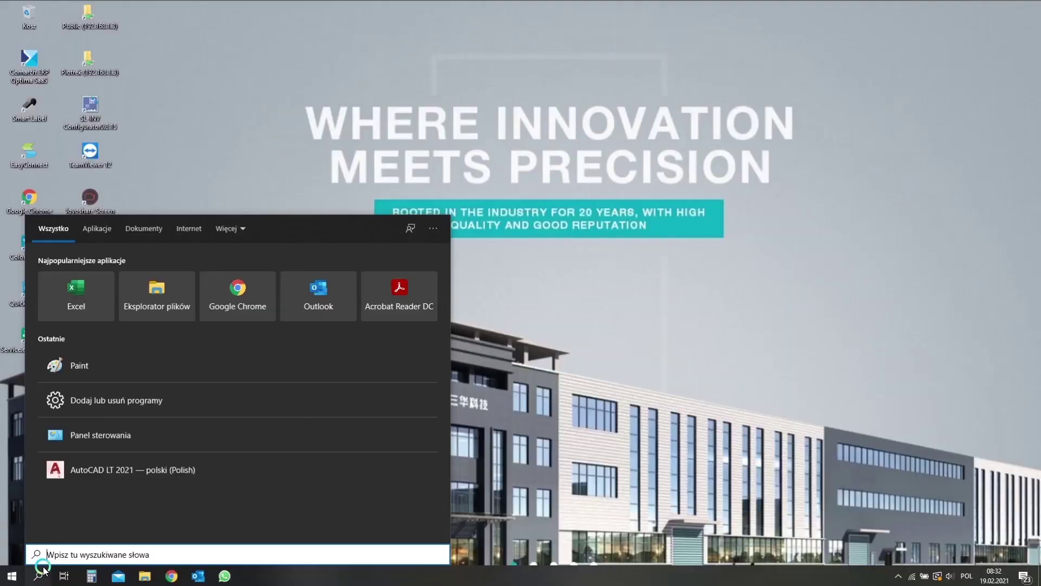
# Search Windows for Device Manager (Menedżer urządzeń), open it, and check the COM number of the USB serial port
pyautogui.write('mene')
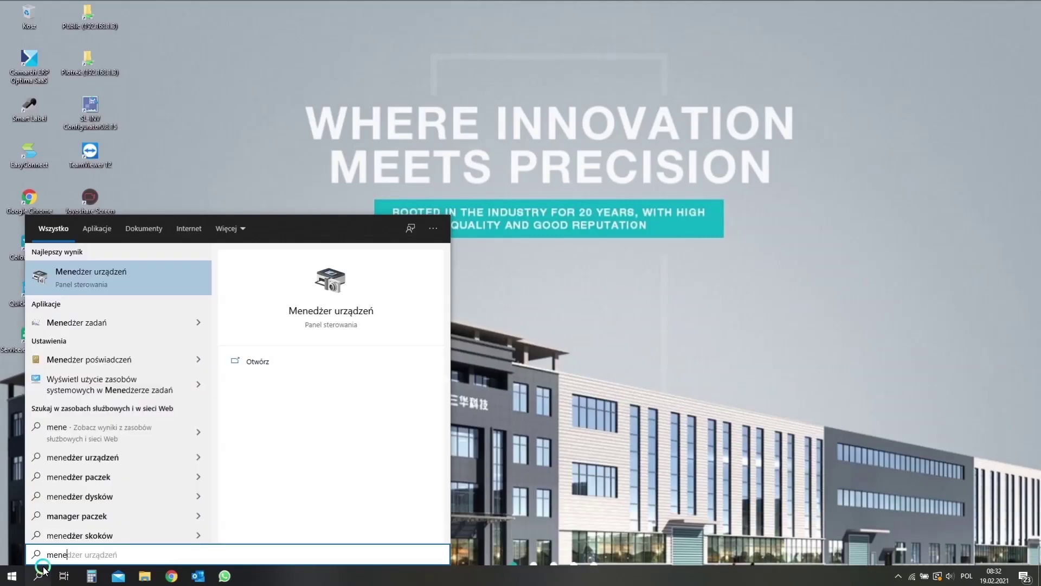
pyautogui.write('d')
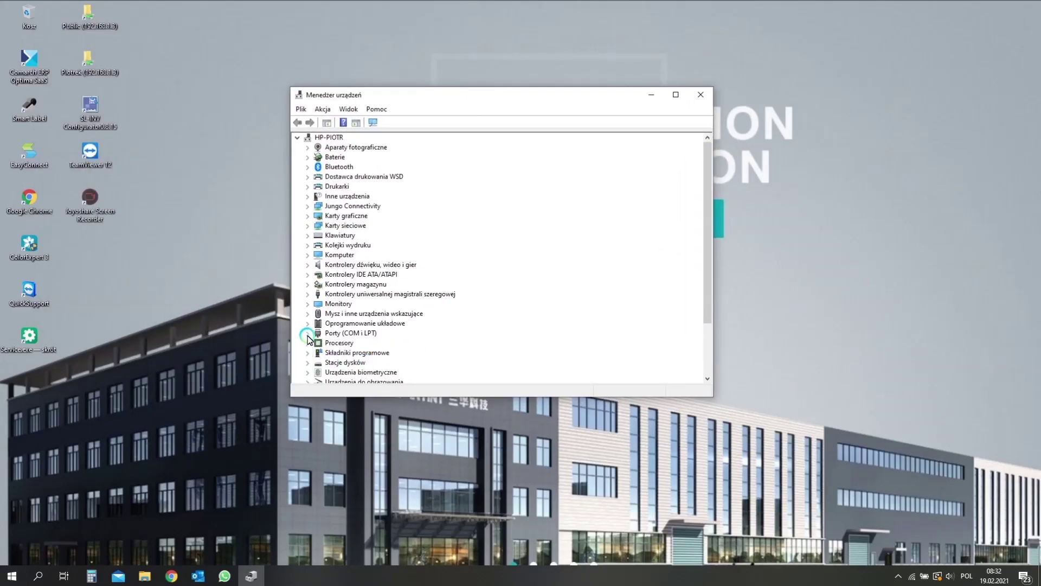
pyautogui.click(307, 333)
pyautogui.click(379, 343)
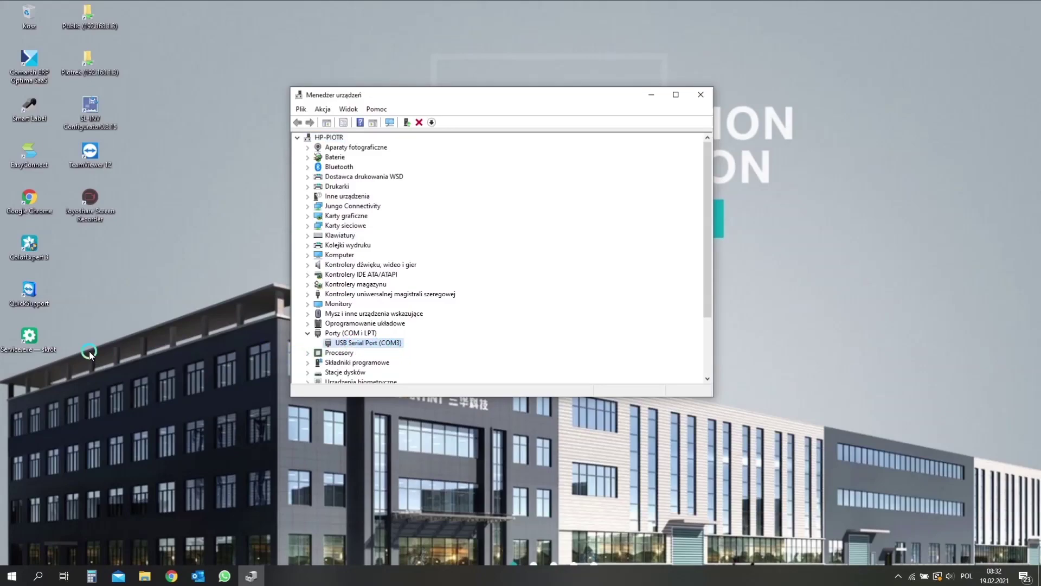
# Start the Service program from its desktop shortcut and open the configuration page of the A2-Hummingbird dispenser
pyautogui.click(32, 341)
pyautogui.doubleClick(32, 340)
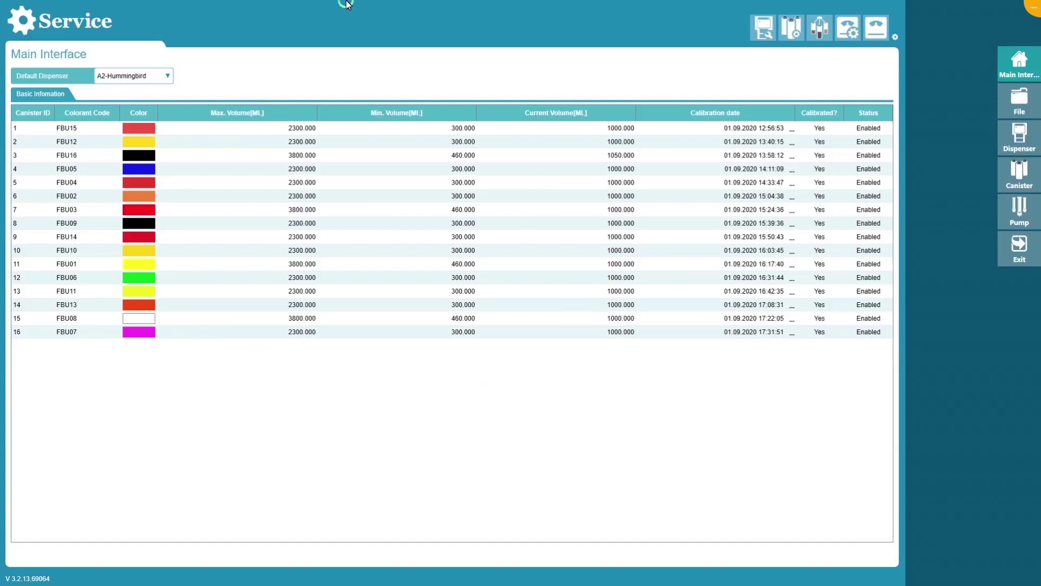
pyautogui.click(168, 76)
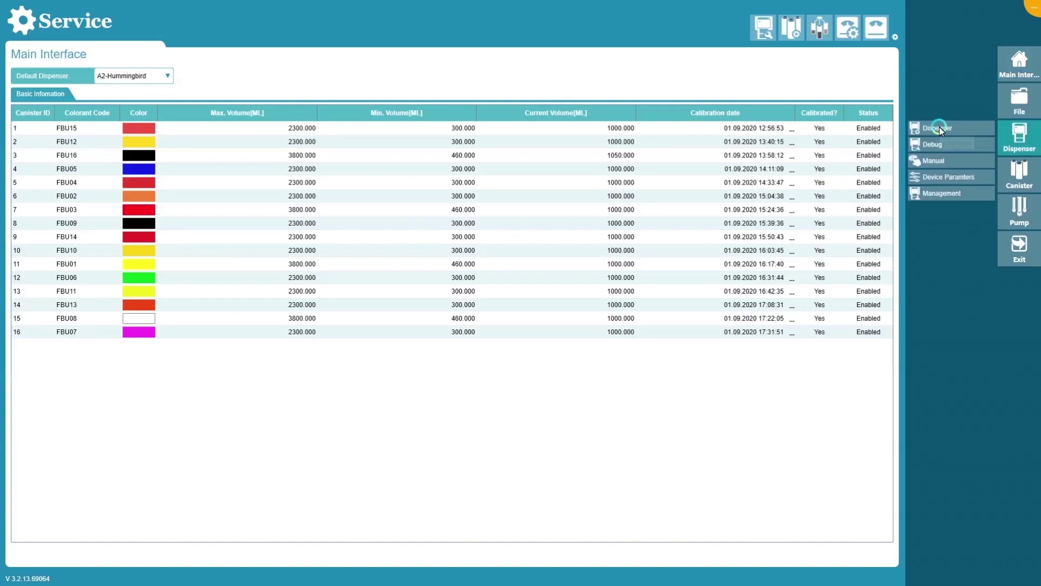
pyautogui.click(939, 127)
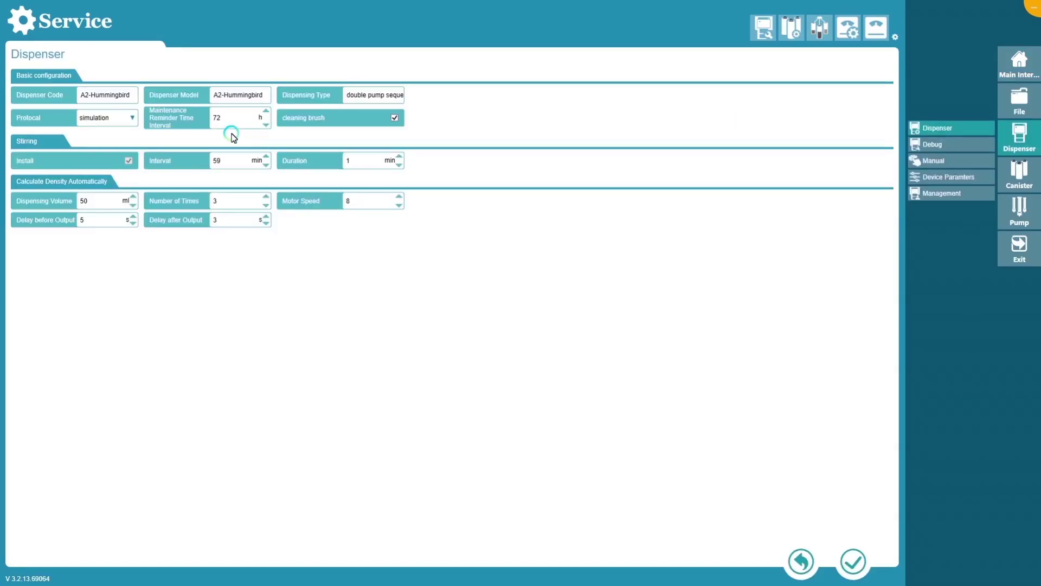
# Set the dispenser's protocol to serial port and its port name to COM3
pyautogui.click(130, 118)
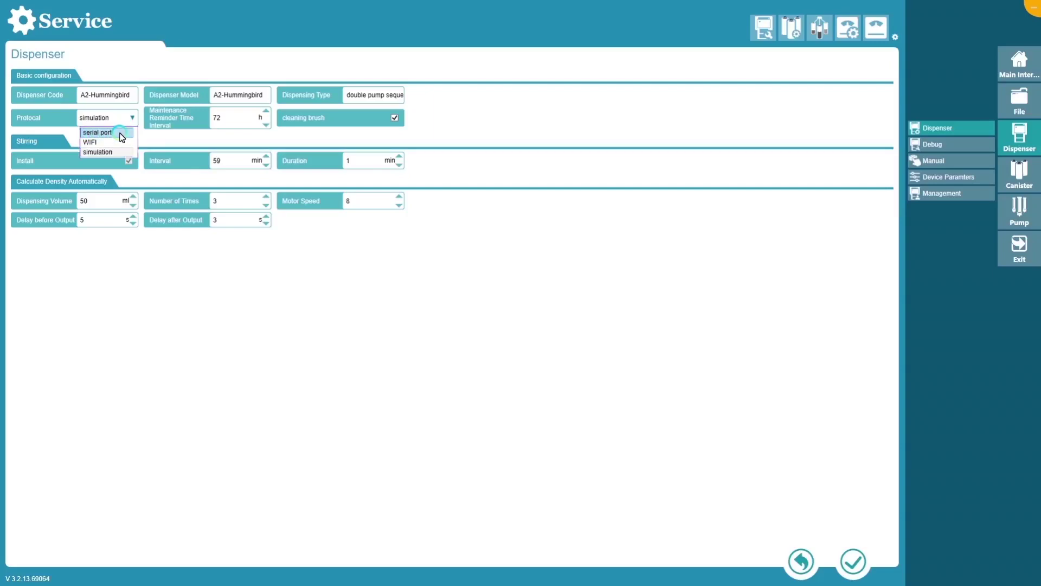
pyautogui.click(122, 133)
pyautogui.click(266, 118)
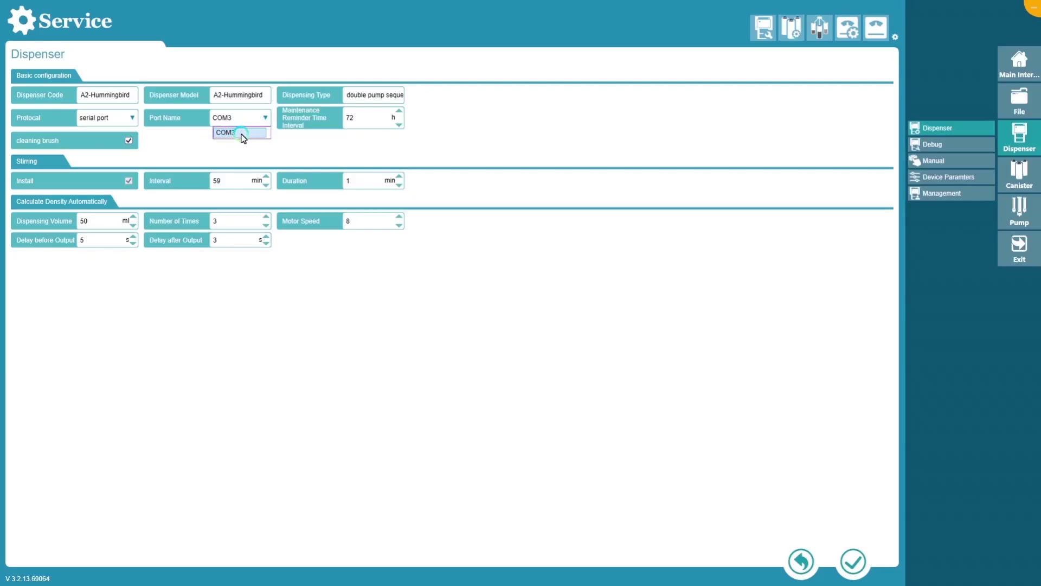
pyautogui.click(242, 134)
# Save the dispenser configuration and exit the Service program
pyautogui.click(851, 563)
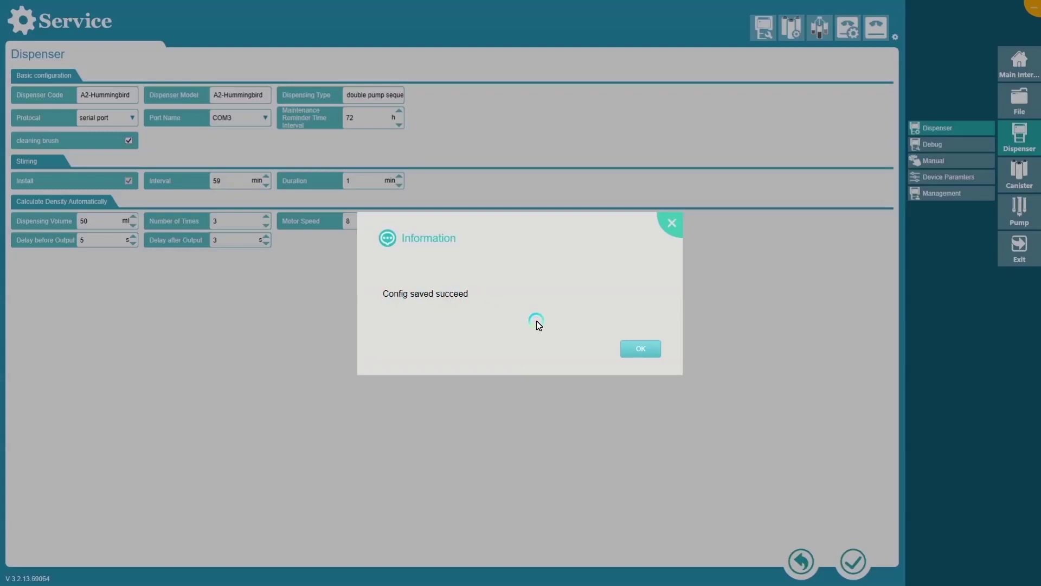
pyautogui.click(636, 348)
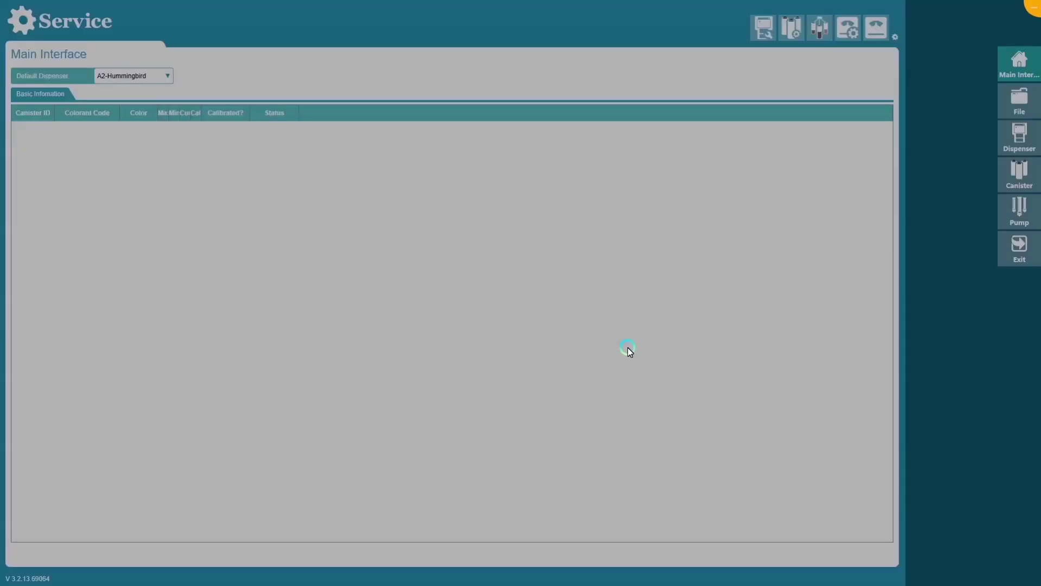
pyautogui.click(1019, 260)
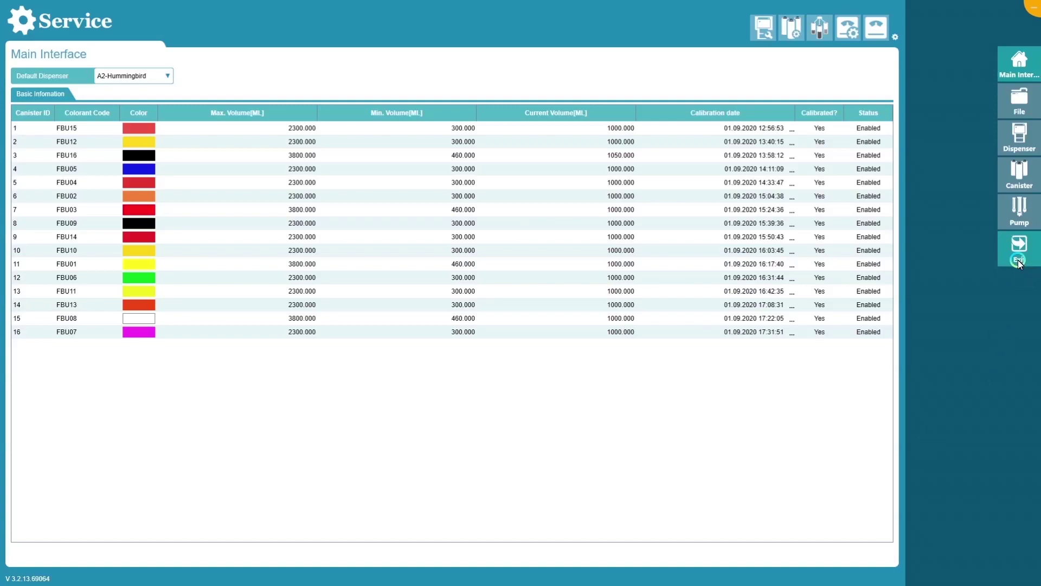
pyautogui.click(580, 347)
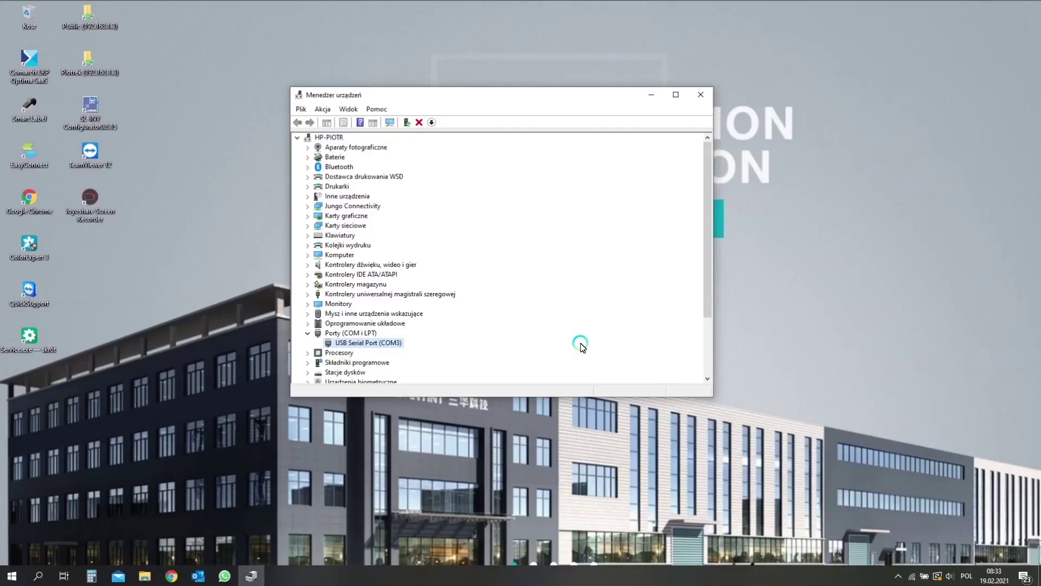
# Close Device Manager and, in ColorExpert 3, add a colorant with code 1, name BLUE, density 1.20 KG/L and RGB 0, 0, 255
pyautogui.click(701, 94)
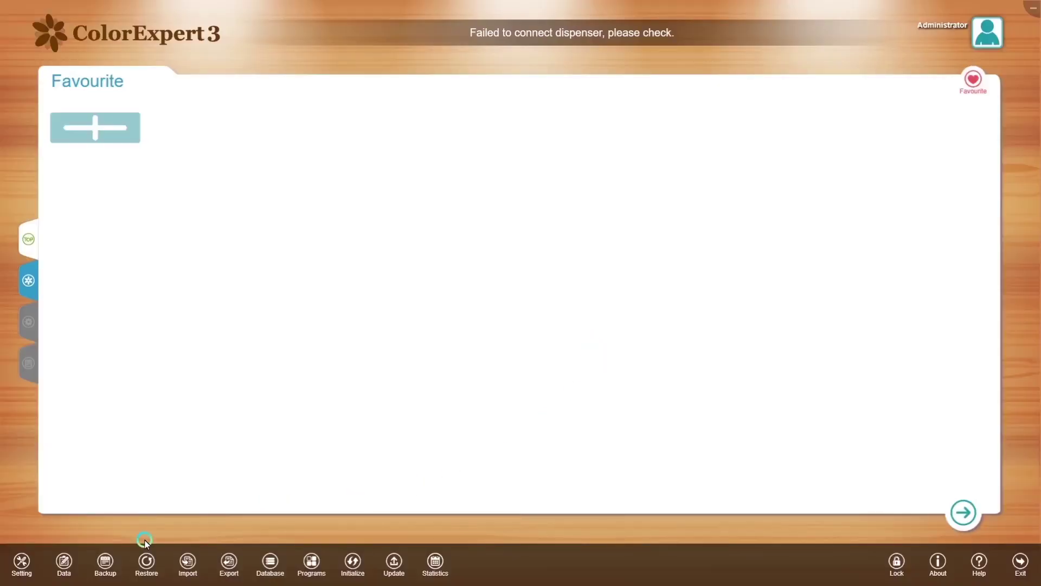
pyautogui.click(64, 563)
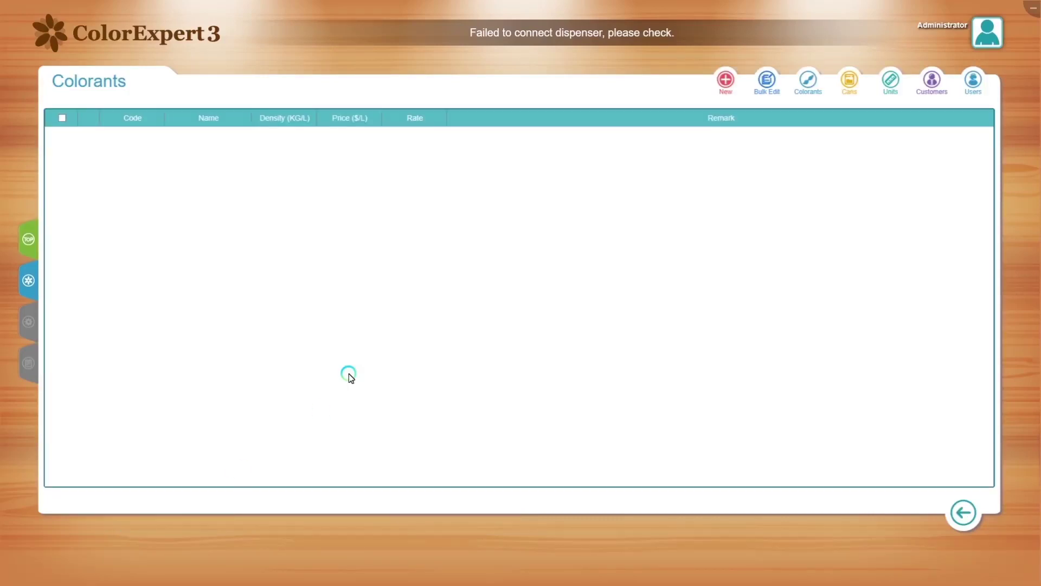
pyautogui.click(726, 81)
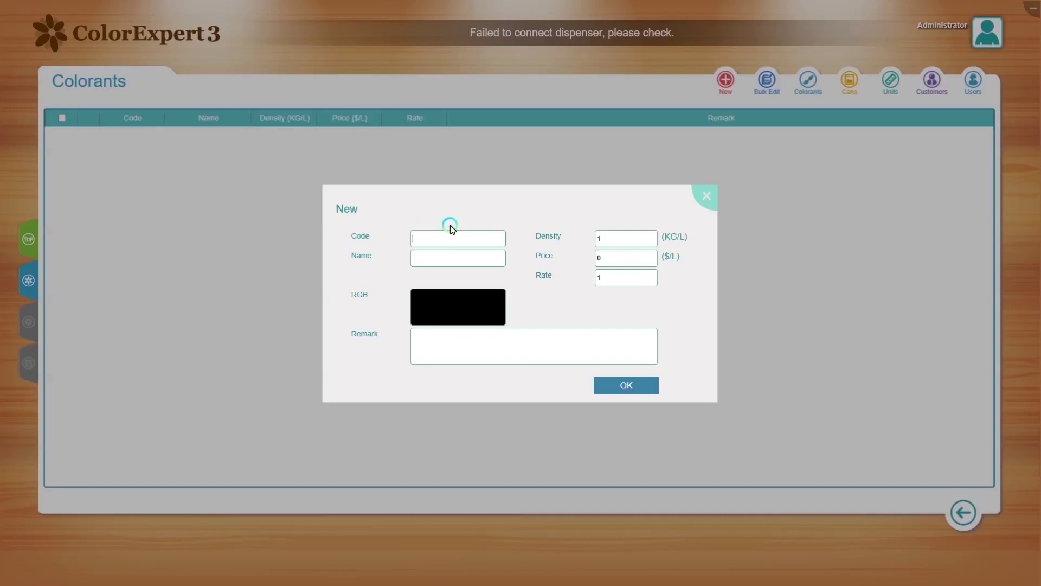
pyautogui.click(432, 257)
pyautogui.write('BLUE')
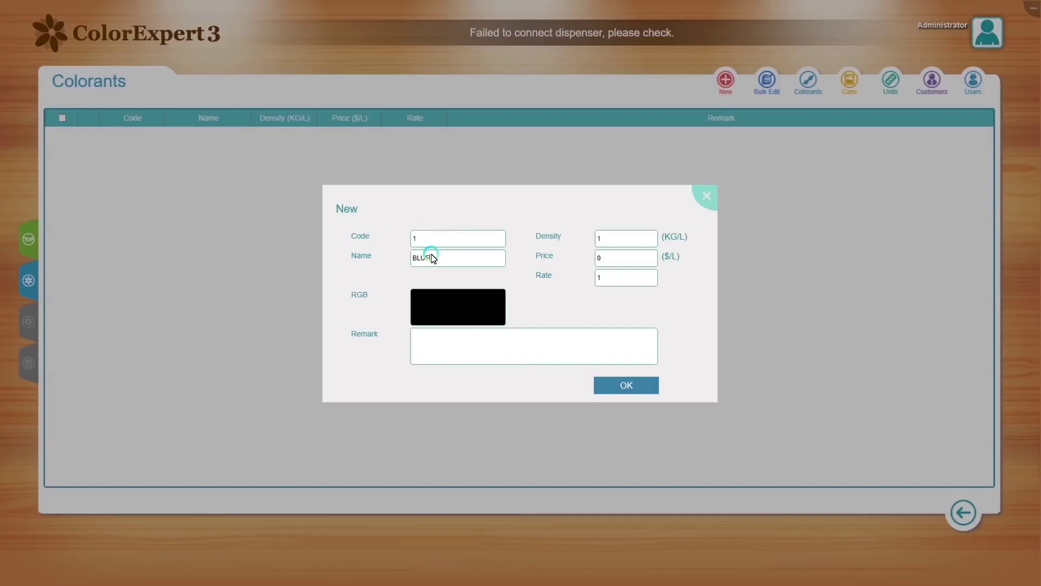
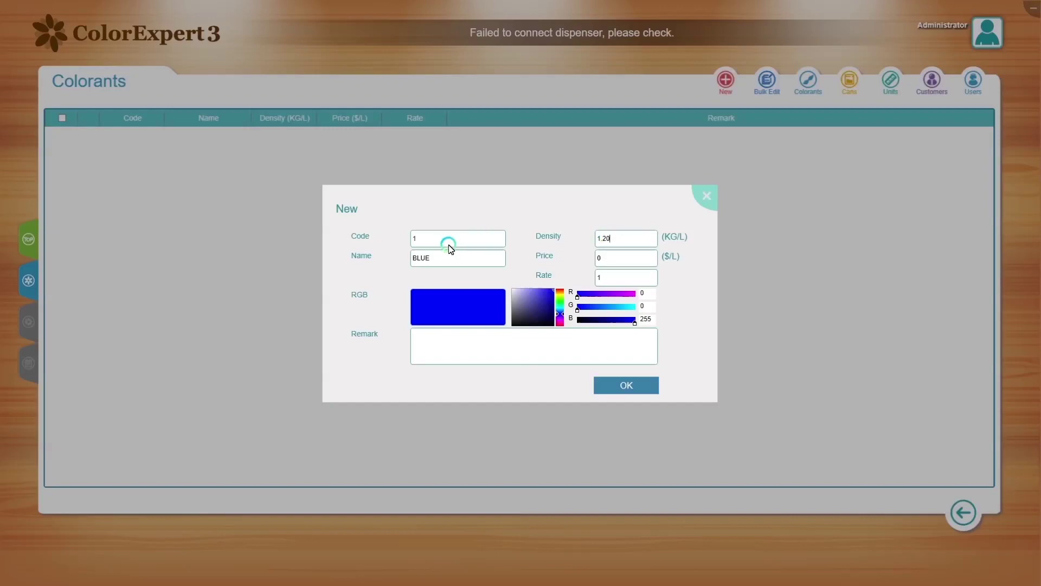
pyautogui.click(609, 389)
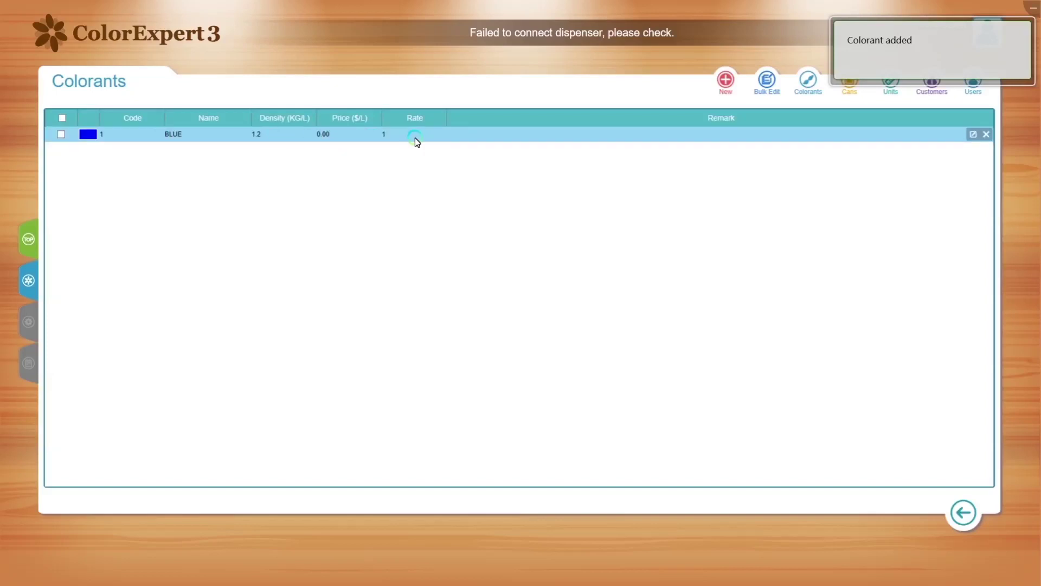
# Add a green colorant with code 2, name GREEN and density 1.5 KG/L
pyautogui.click(726, 82)
pyautogui.write('2')
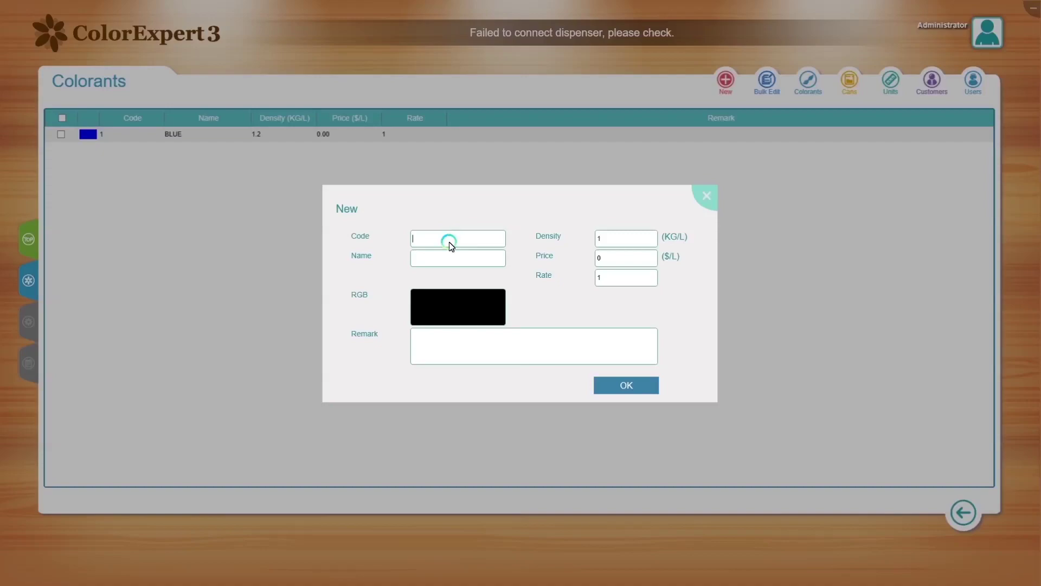
pyautogui.click(458, 257)
pyautogui.write('GREEN')
pyautogui.click(458, 307)
pyautogui.click(626, 385)
# Add a red colorant with code RED, name 3, density 2.2 KG/L and RGB 255, 0, 0
pyautogui.click(725, 82)
pyautogui.write('RED')
pyautogui.click(458, 257)
pyautogui.write('3')
pyautogui.click(458, 307)
pyautogui.doubleClick(626, 238)
pyautogui.write('2.2')
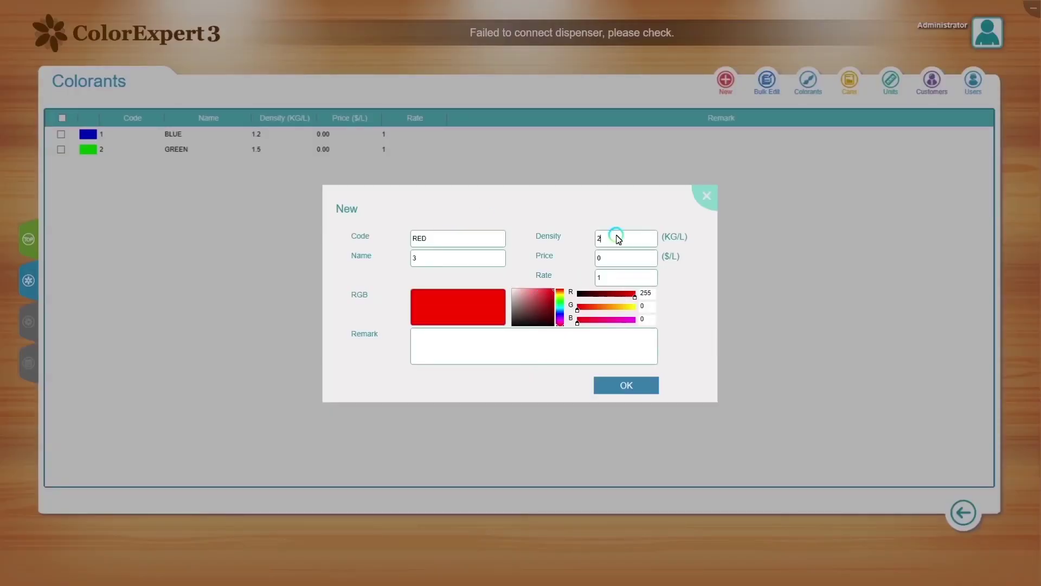
pyautogui.click(626, 385)
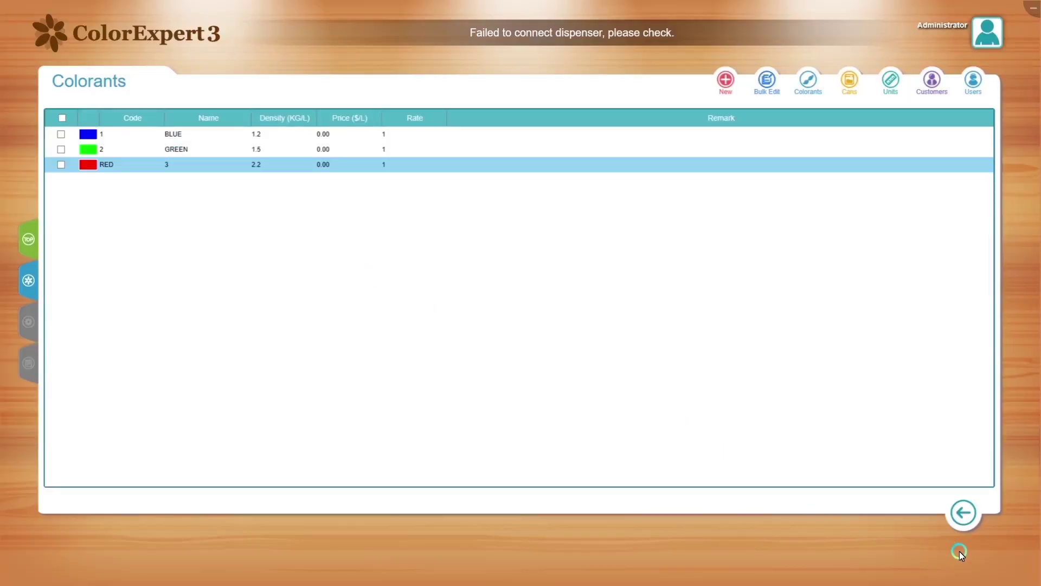
# Exit ColorExpert 3 and, in the Service program, set the default dispenser to A2-Hummingbird
pyautogui.moveTo(968, 550)
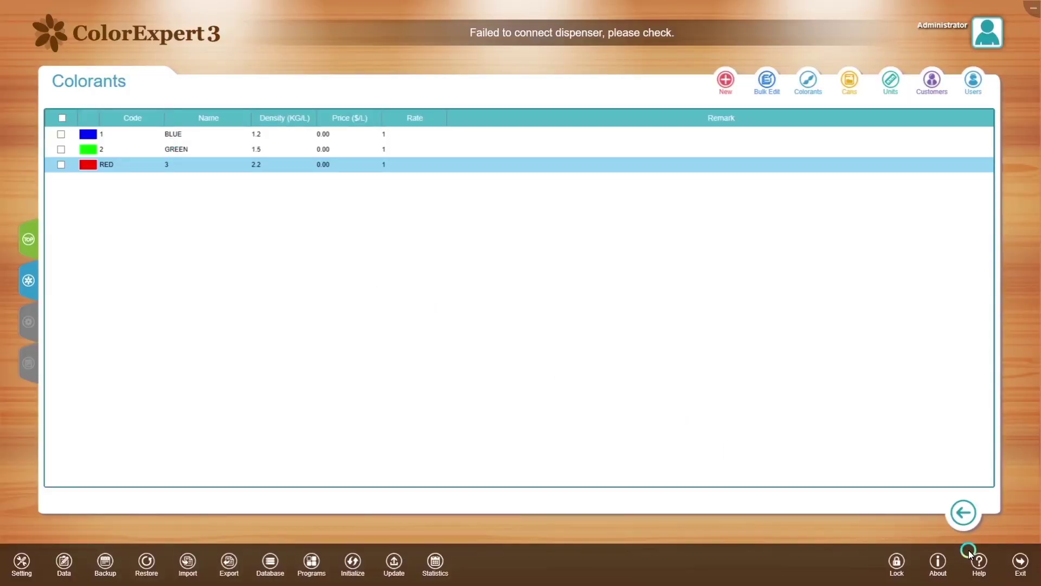
pyautogui.click(1020, 563)
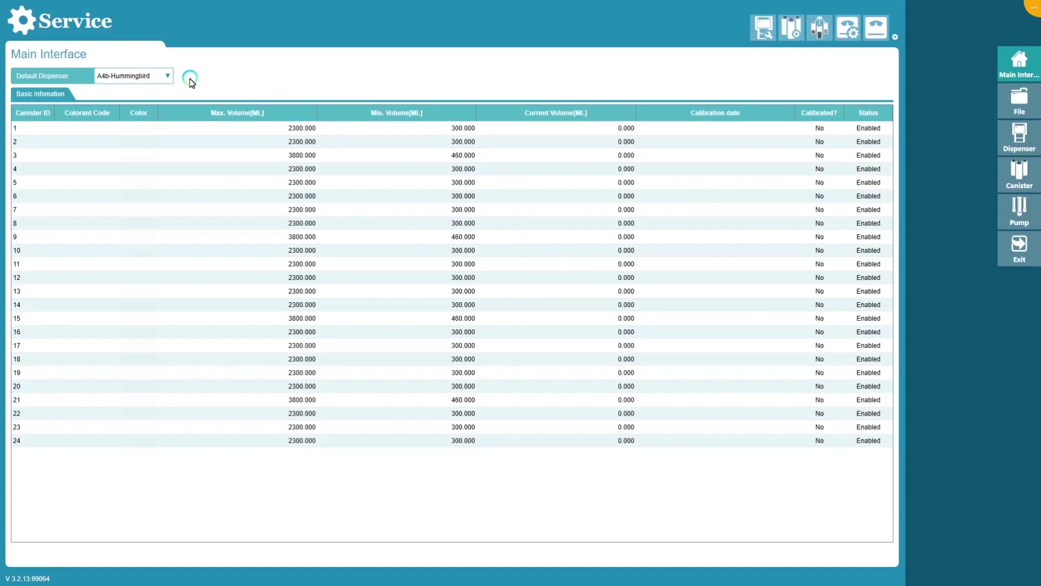
pyautogui.click(162, 76)
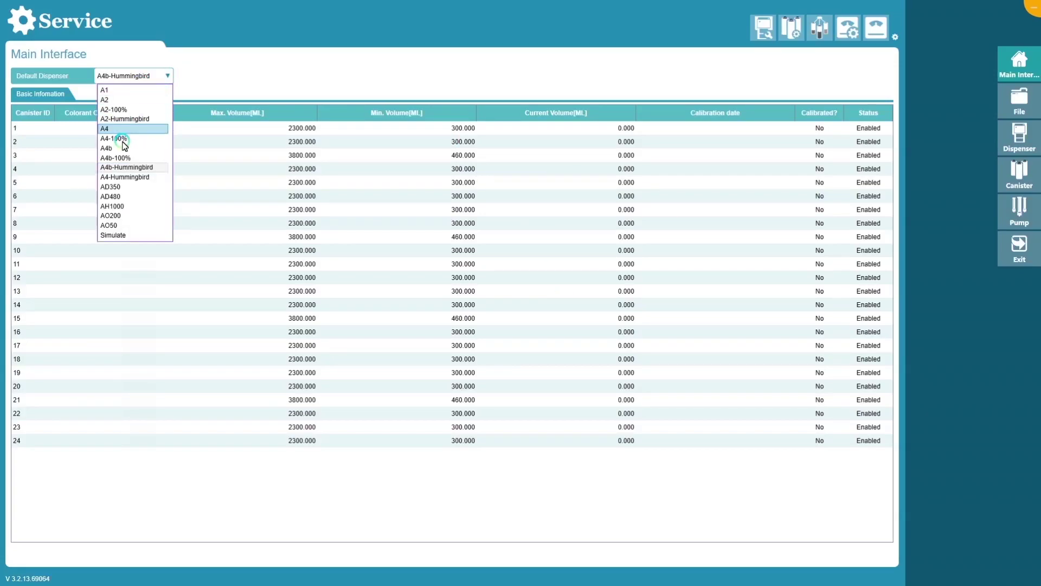
pyautogui.click(128, 119)
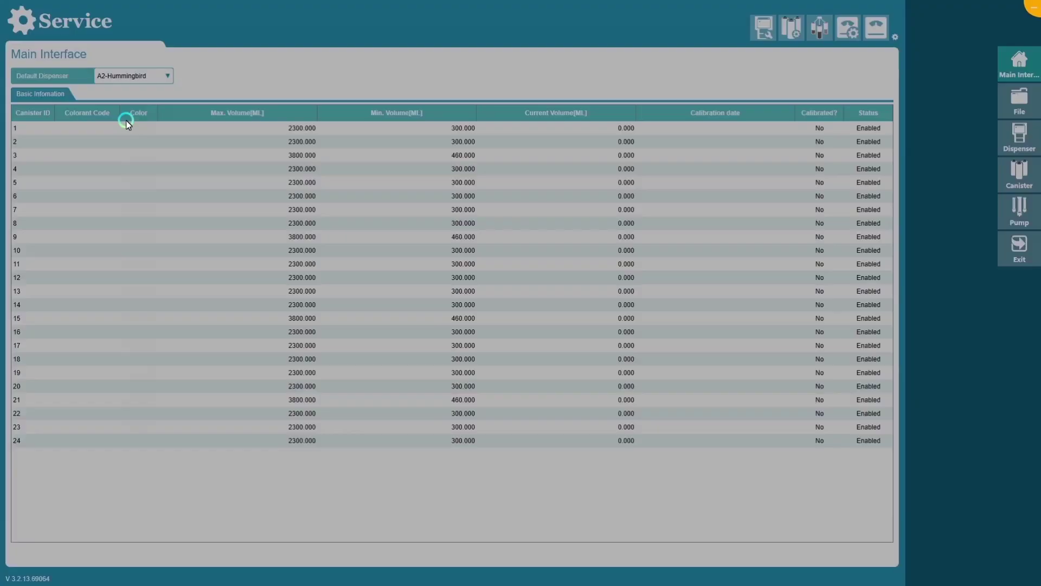
# Open the canisters' colorant assignment page and assign the BLUE colorant to canister 1
pyautogui.click(1021, 171)
pyautogui.click(955, 179)
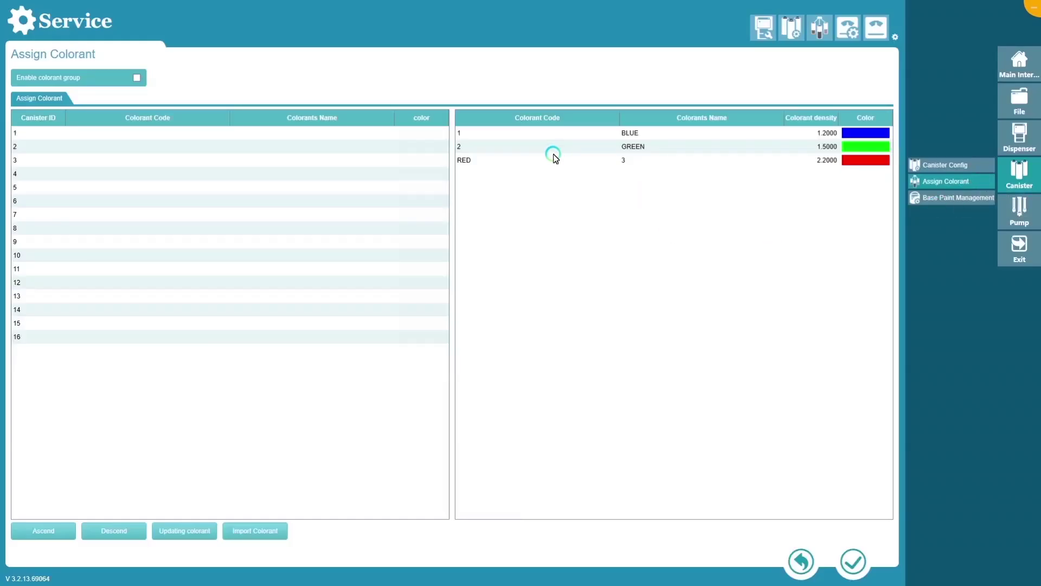
pyautogui.click(529, 133)
pyautogui.click(530, 147)
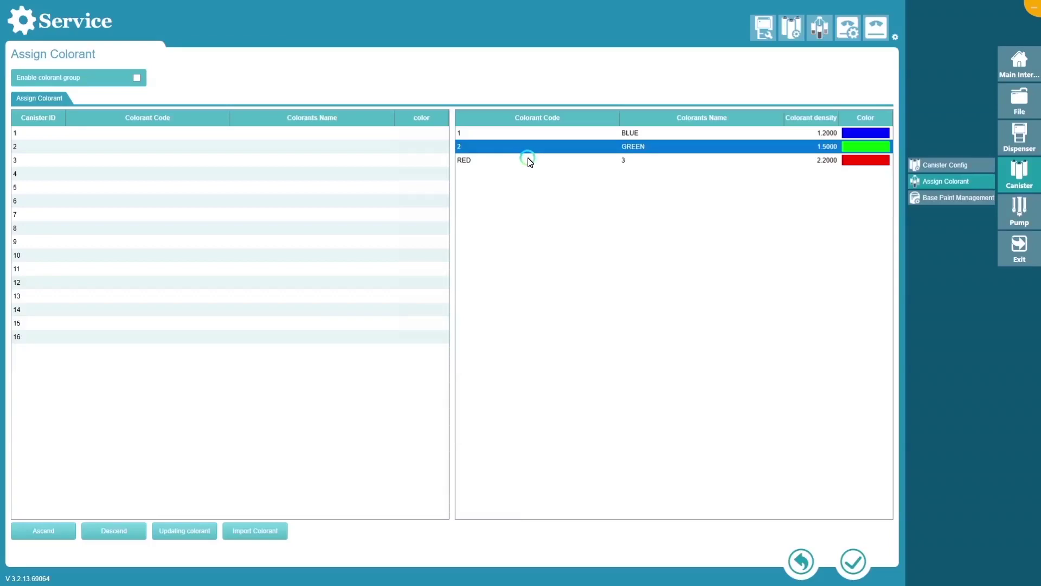
pyautogui.click(530, 160)
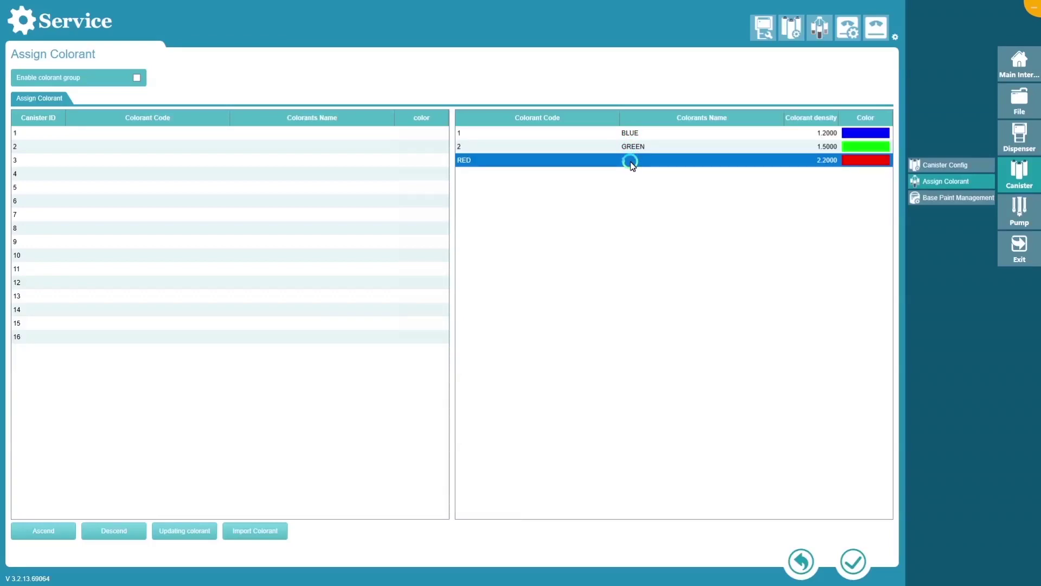
pyautogui.click(66, 133)
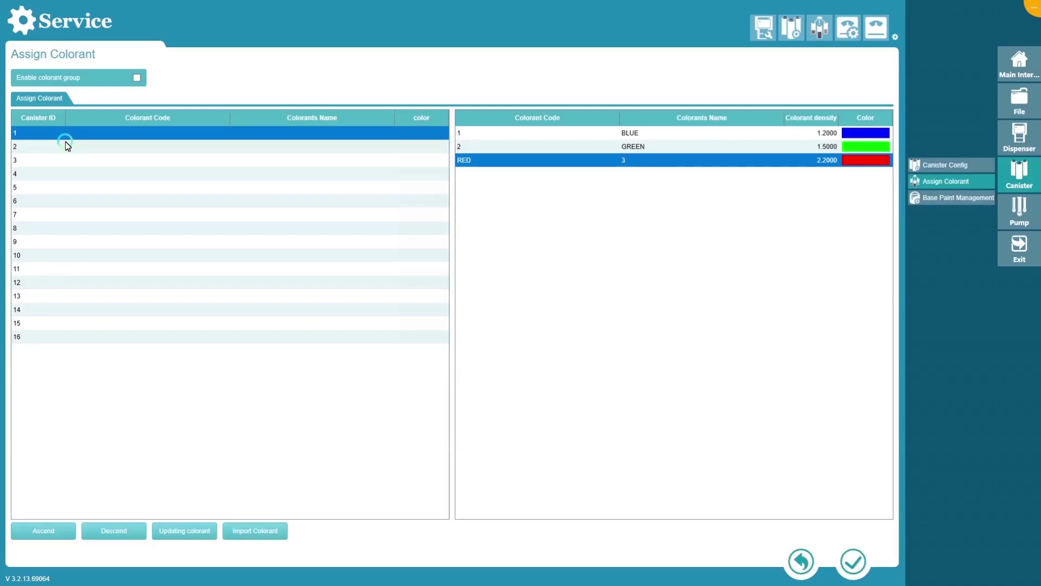
pyautogui.click(69, 335)
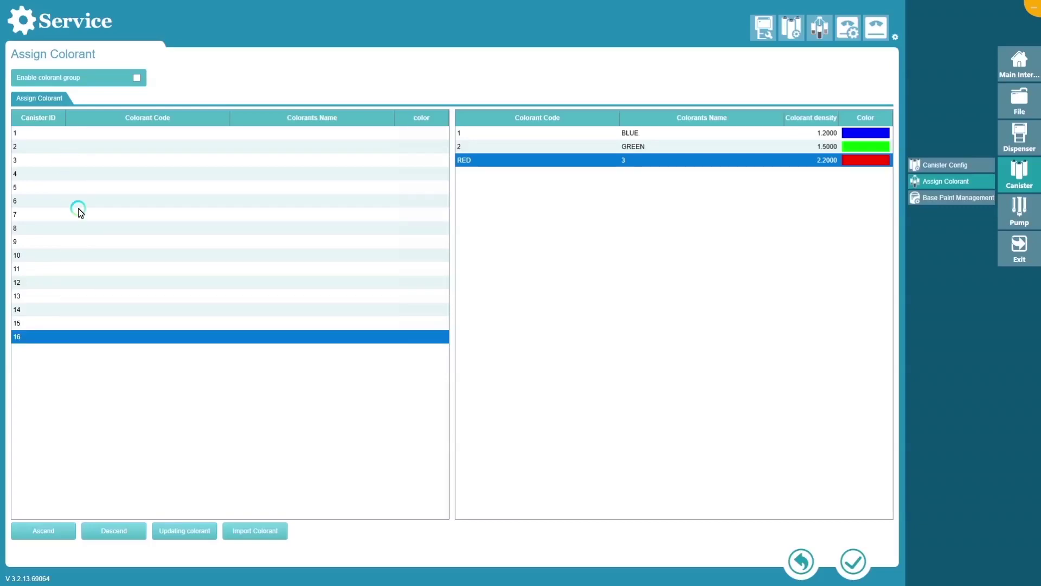
pyautogui.click(96, 133)
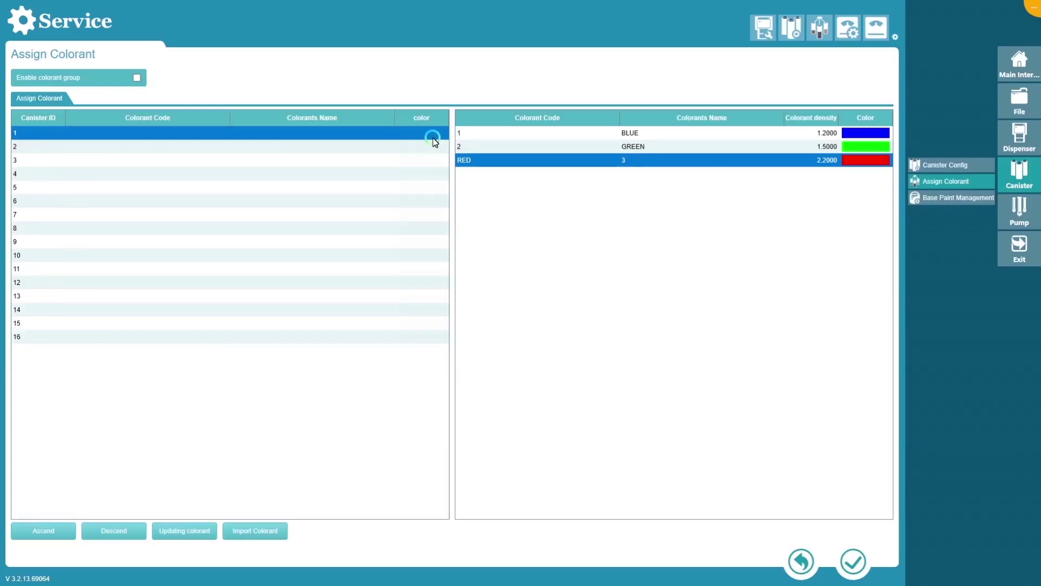
pyautogui.doubleClick(514, 138)
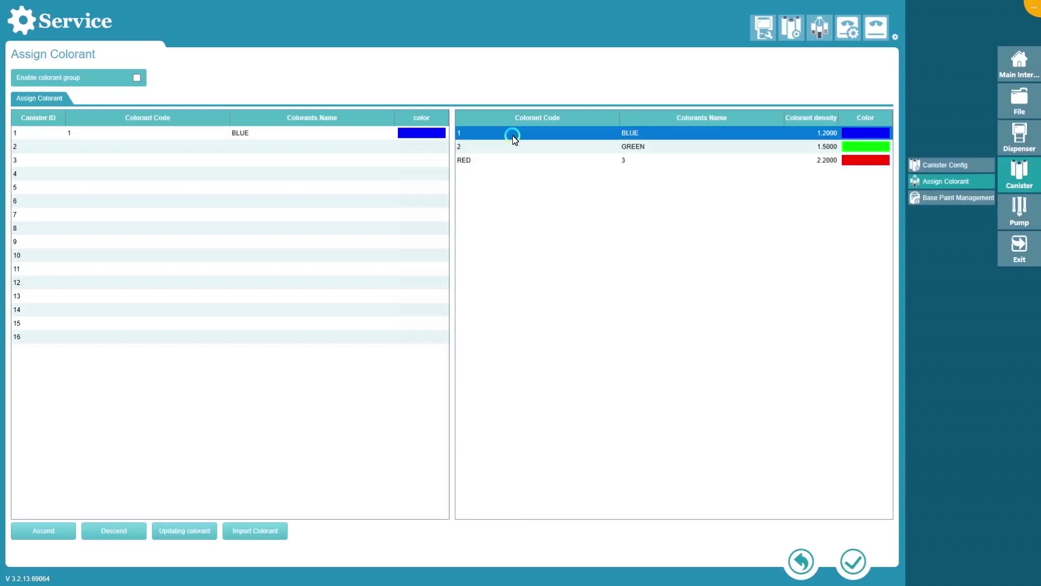
# Assign the GREEN colorant to canister 2 and the colorant with code RED to canister 3
pyautogui.click(161, 154)
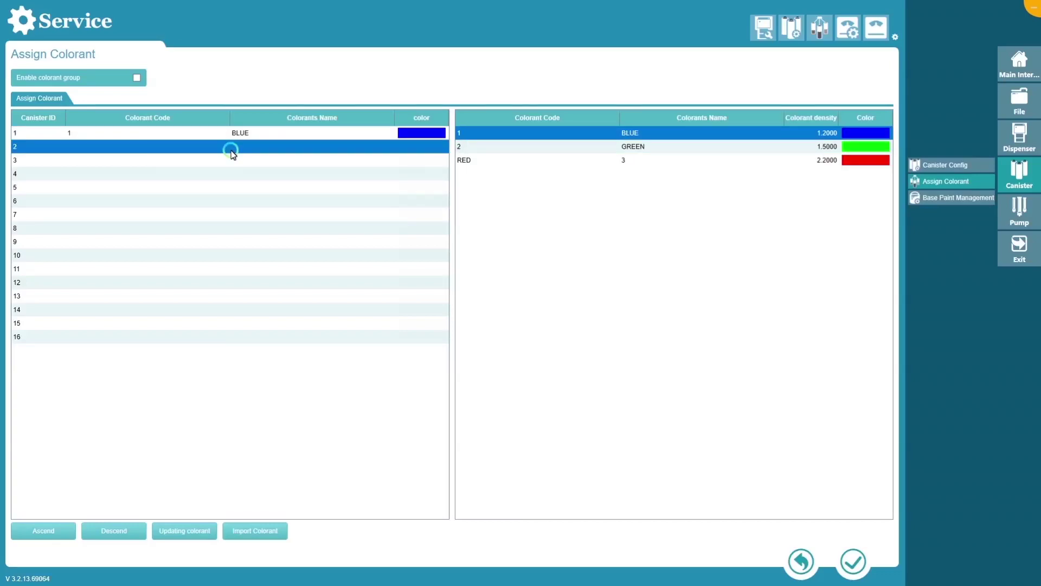
pyautogui.doubleClick(460, 147)
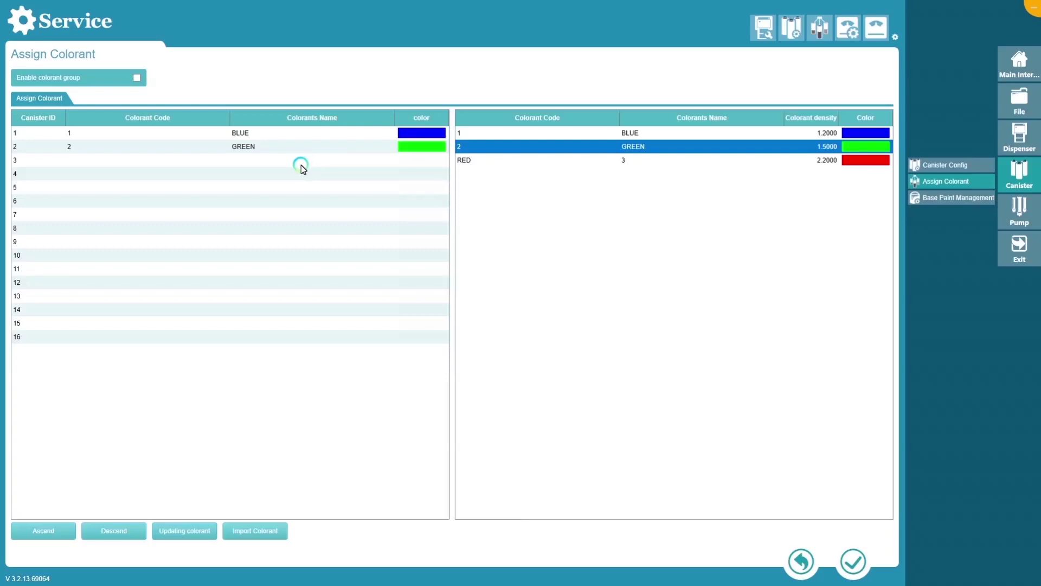
pyautogui.click(303, 165)
pyautogui.doubleClick(463, 160)
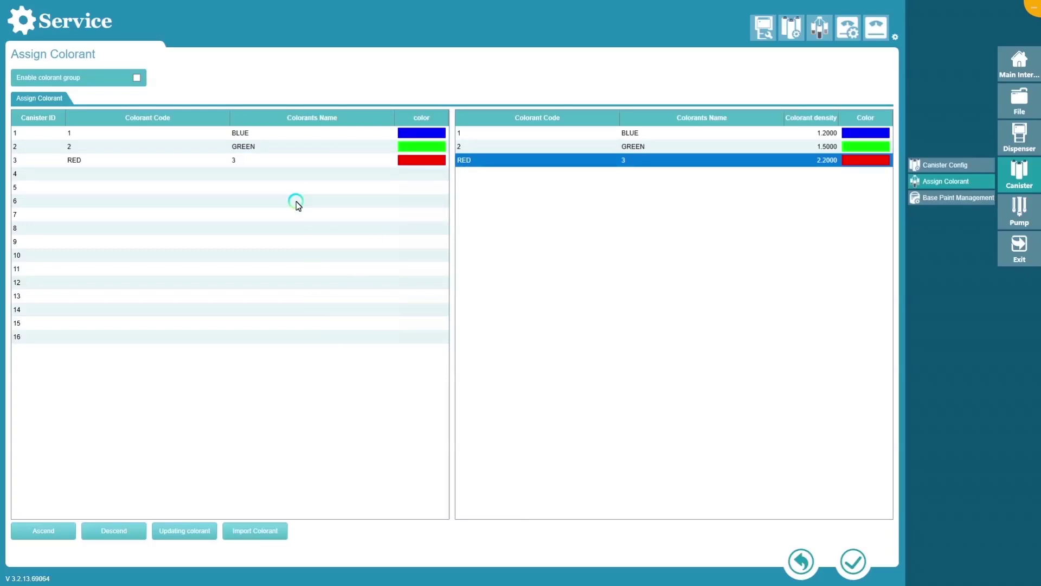
# Save the canisters' colorant assignment and close the confirmation message
pyautogui.click(272, 173)
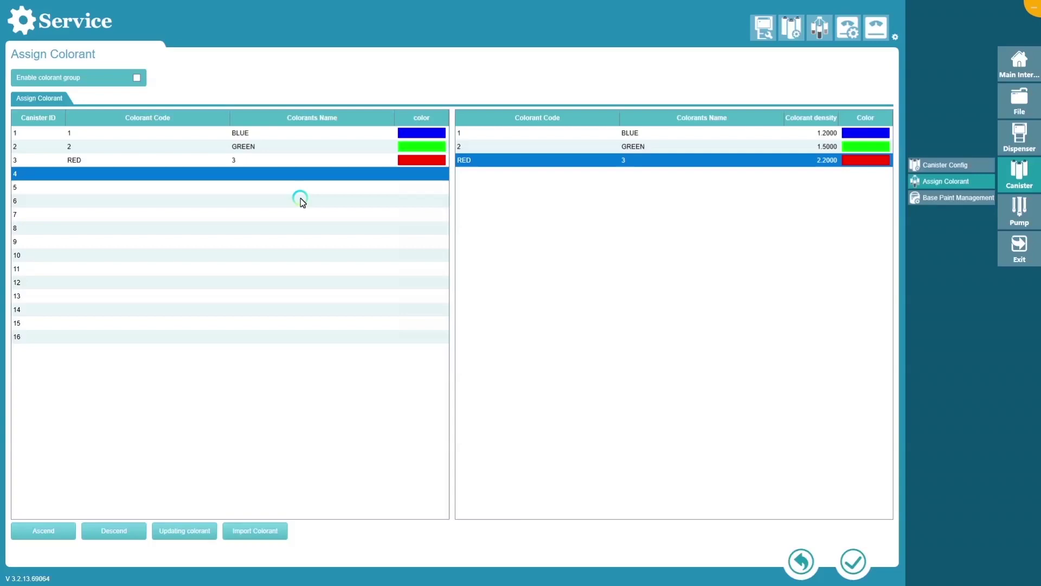
pyautogui.click(853, 564)
pyautogui.click(853, 564)
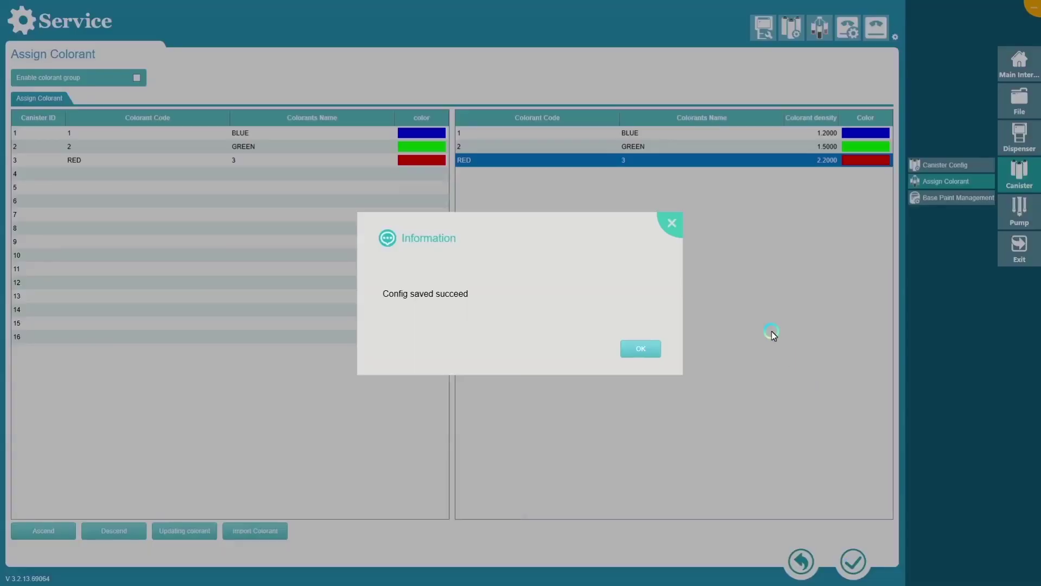
pyautogui.click(651, 350)
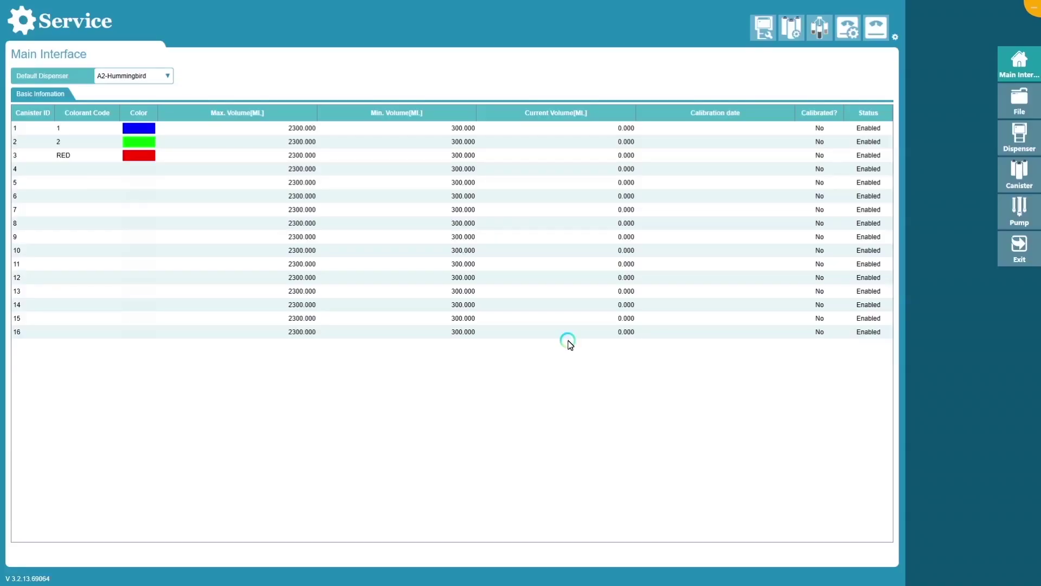
# Review the colorants assigned to canisters 1 to 3 in the main overview and exit the Service program
pyautogui.click(76, 128)
pyautogui.click(77, 142)
pyautogui.click(77, 155)
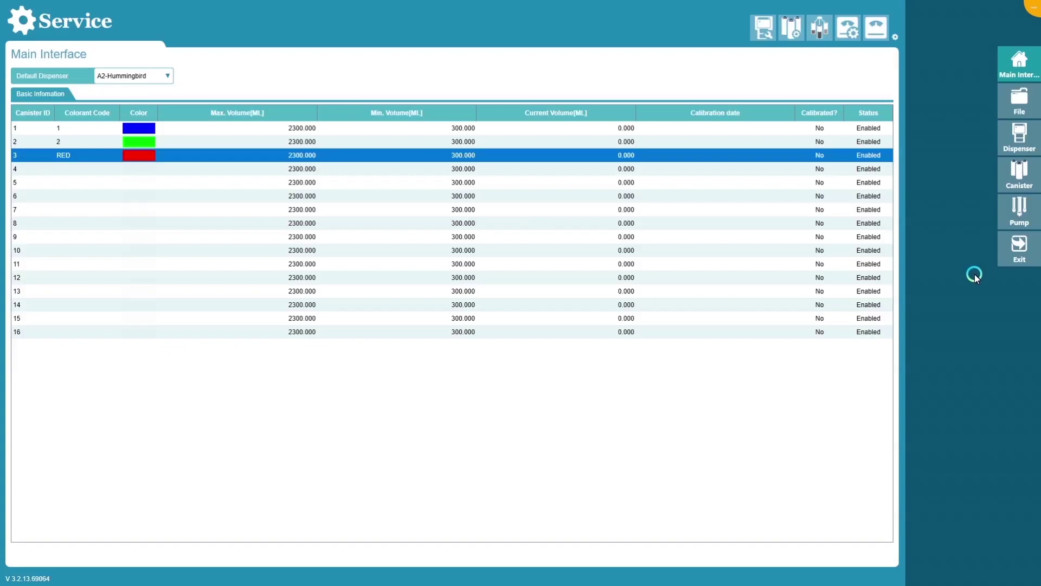
pyautogui.click(1014, 255)
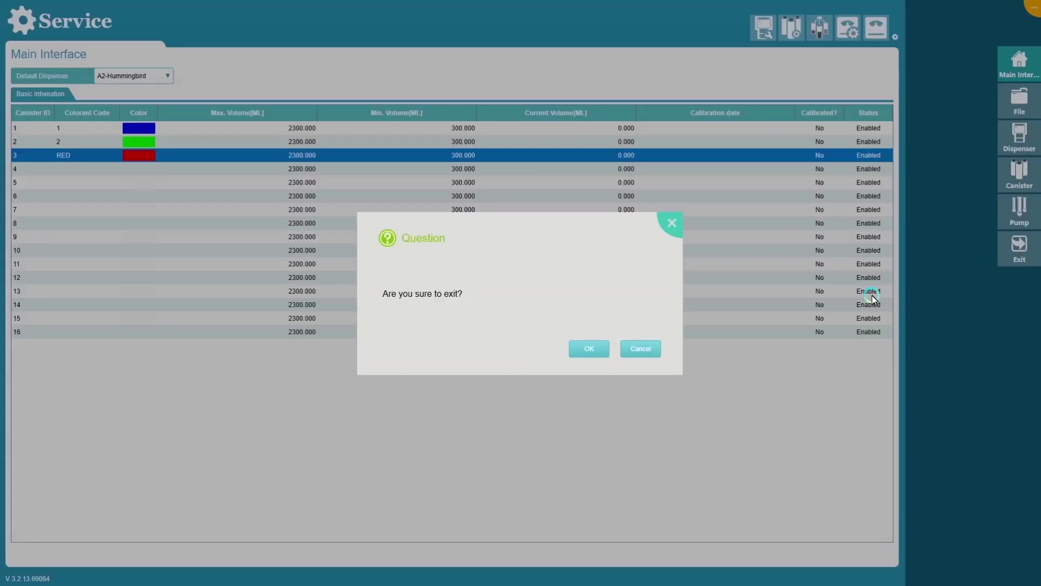
pyautogui.click(581, 350)
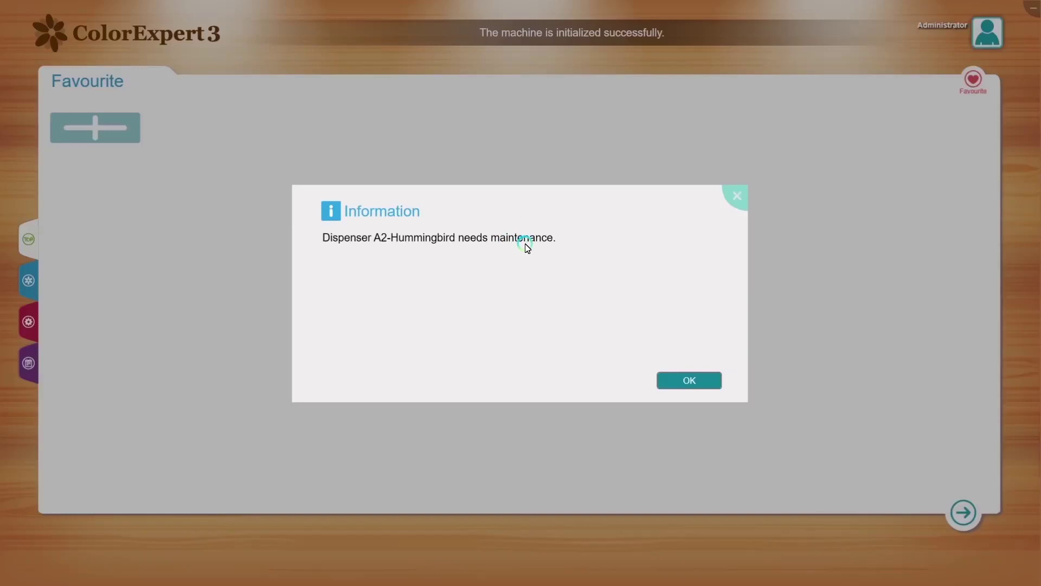
# In ColorExpert 3, dismiss the dispenser notices and refill canister 1 with 1000 ml of BLUE colorant
pyautogui.click(691, 379)
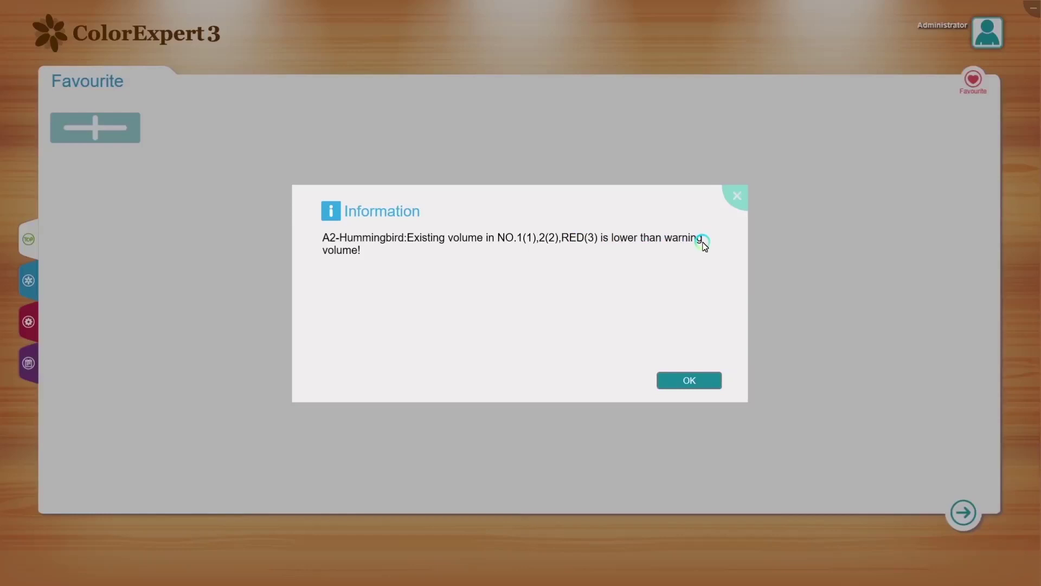
pyautogui.click(689, 380)
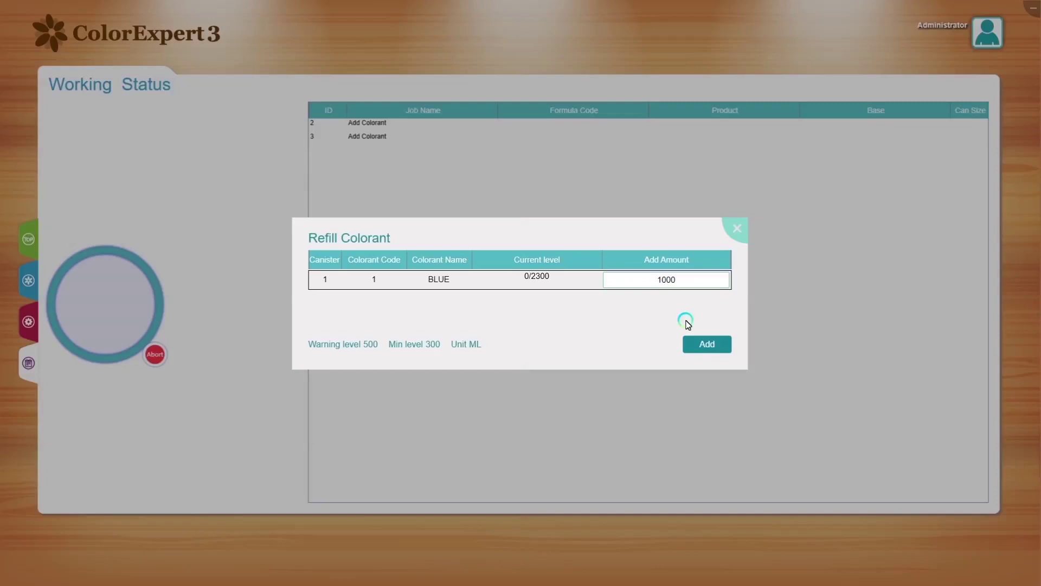
pyautogui.click(702, 345)
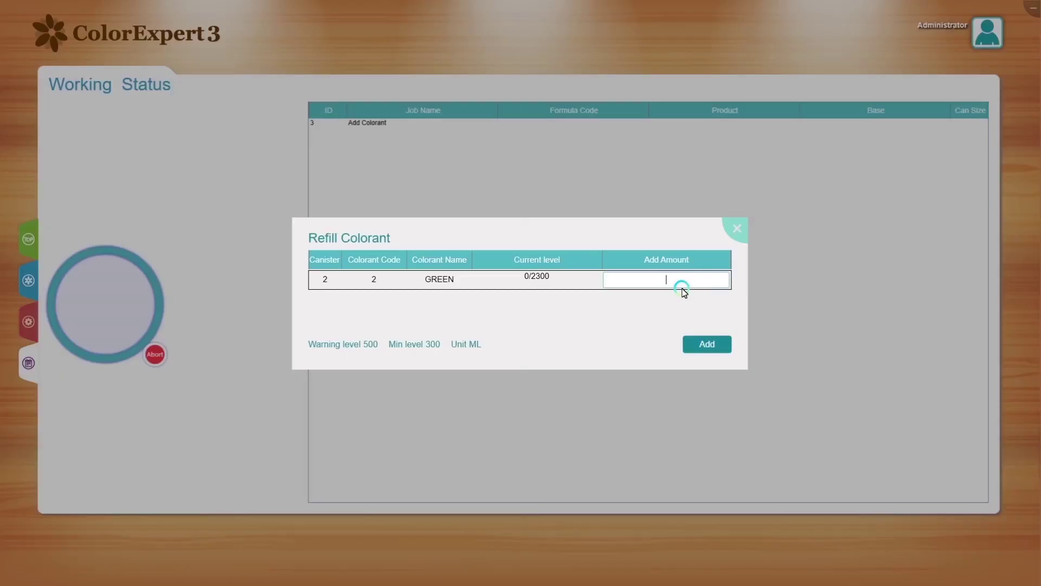
# Refill canister 2 (GREEN) and canister 3 (RED) with 1000 ml of colorant each
pyautogui.click(678, 281)
pyautogui.write('1000')
pyautogui.click(696, 345)
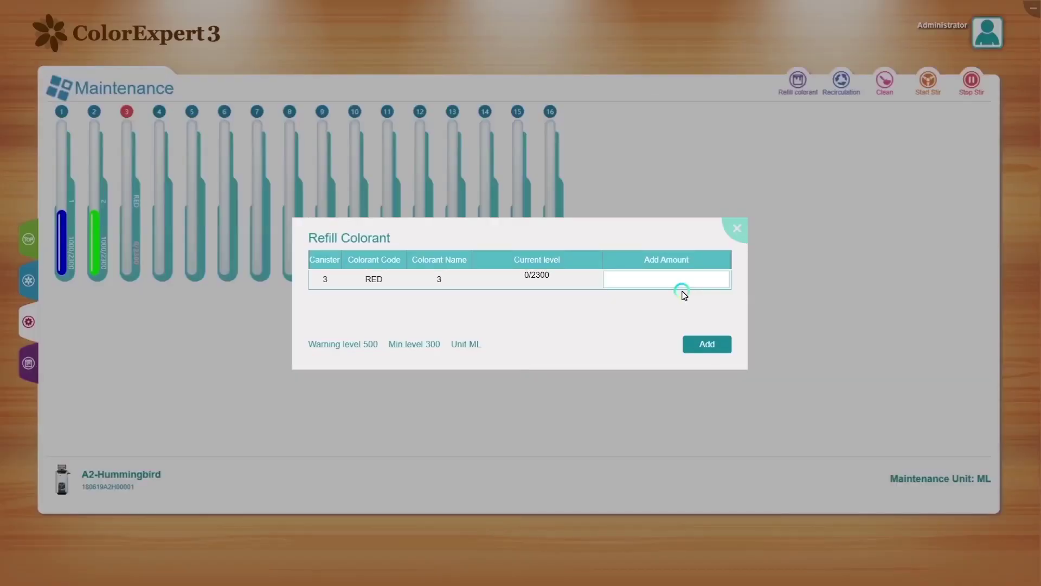
pyautogui.click(678, 281)
pyautogui.write('1000')
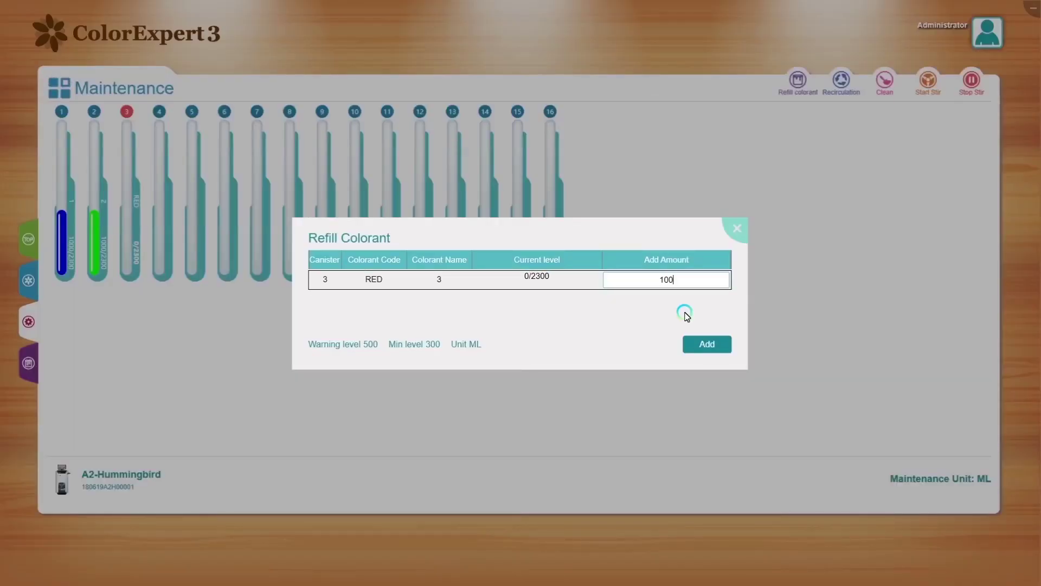
pyautogui.click(696, 342)
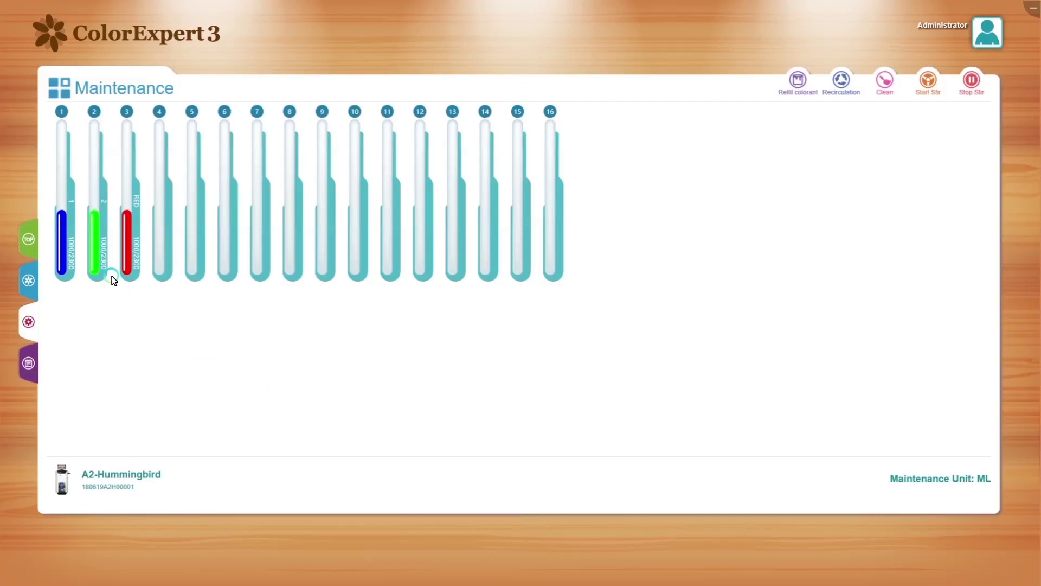
# Check the fill levels of canisters 1, 2 and 3 in the maintenance view and exit ColorExpert 3
pyautogui.click(64, 244)
pyautogui.click(92, 250)
pyautogui.click(128, 251)
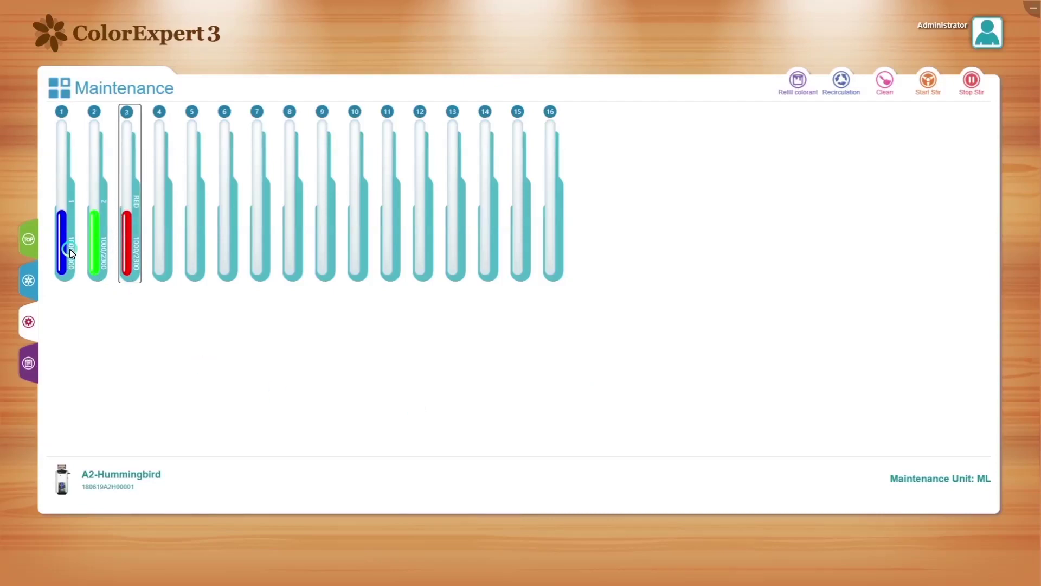
pyautogui.moveTo(103, 271)
pyautogui.moveTo(906, 550)
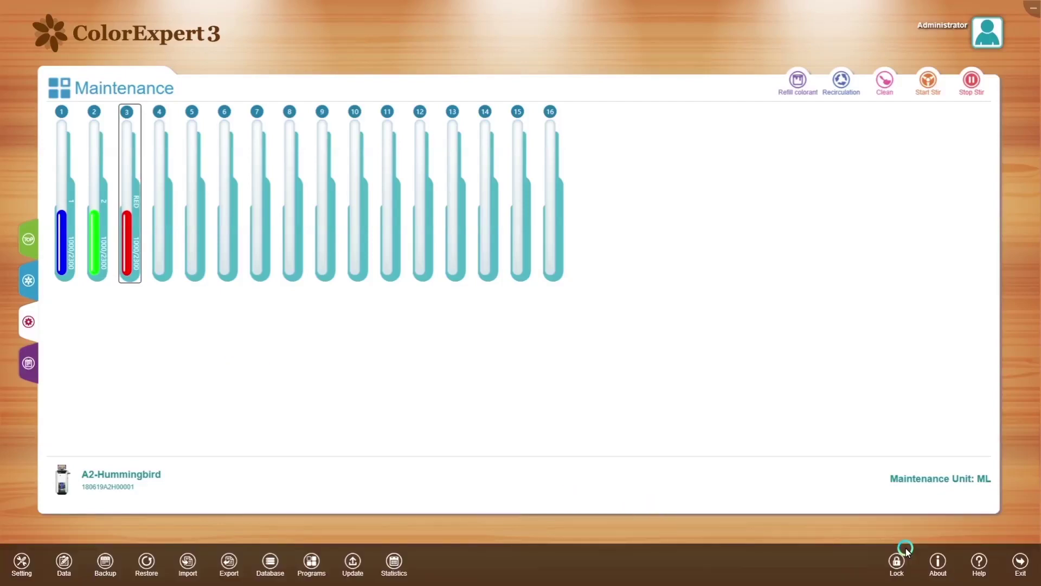
pyautogui.click(1019, 562)
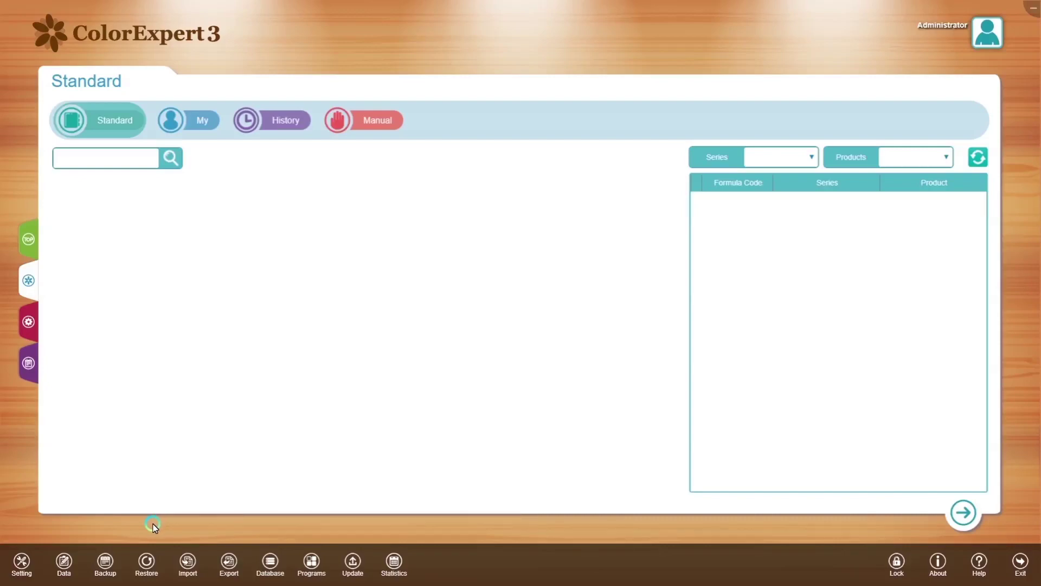
# Back up the ColorExpert 3 data to the desktop as BACKUP NEW DATA and close the confirmation message
pyautogui.click(104, 563)
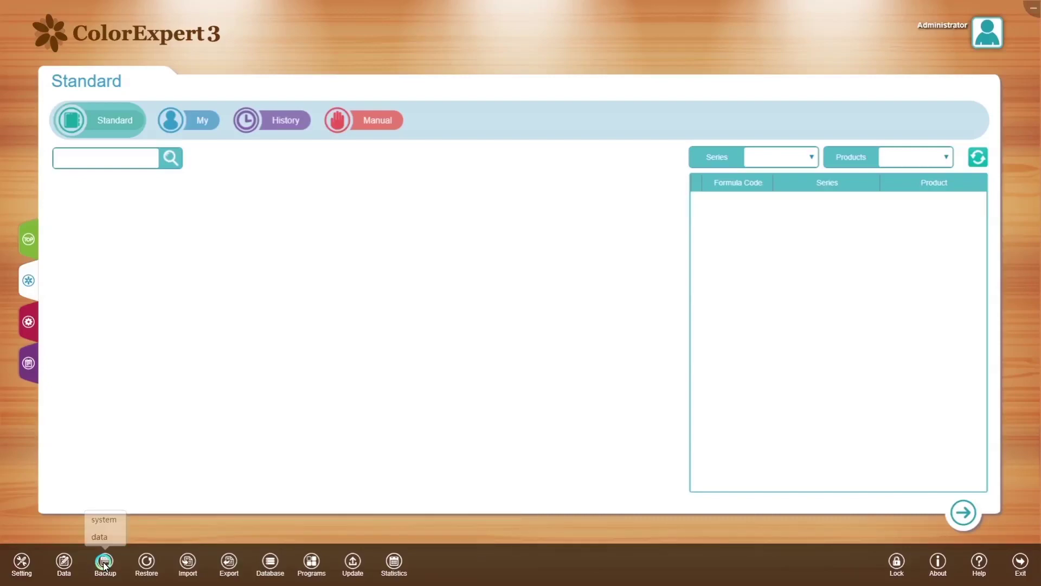
pyautogui.click(114, 536)
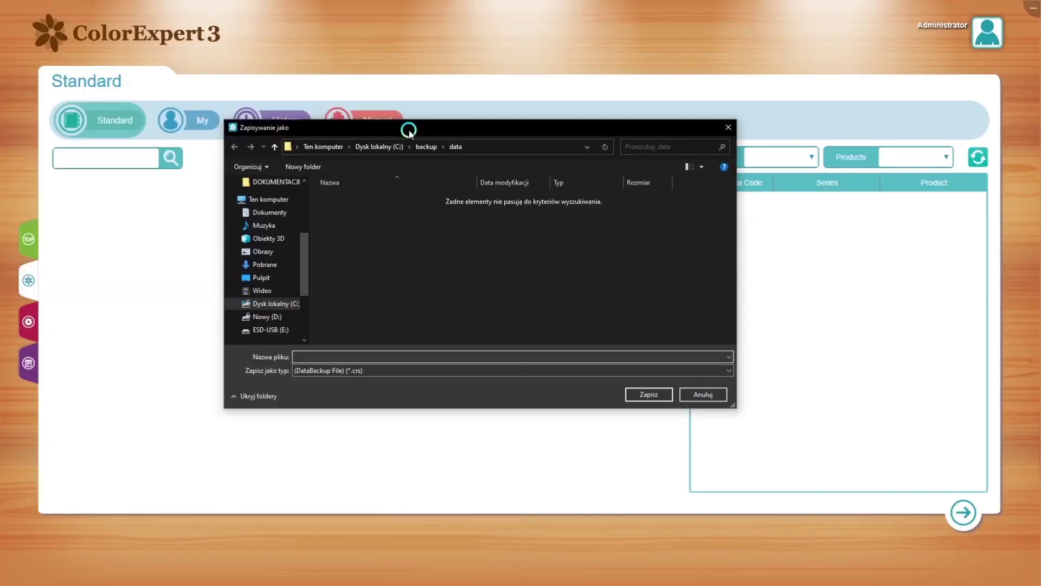
pyautogui.click(261, 277)
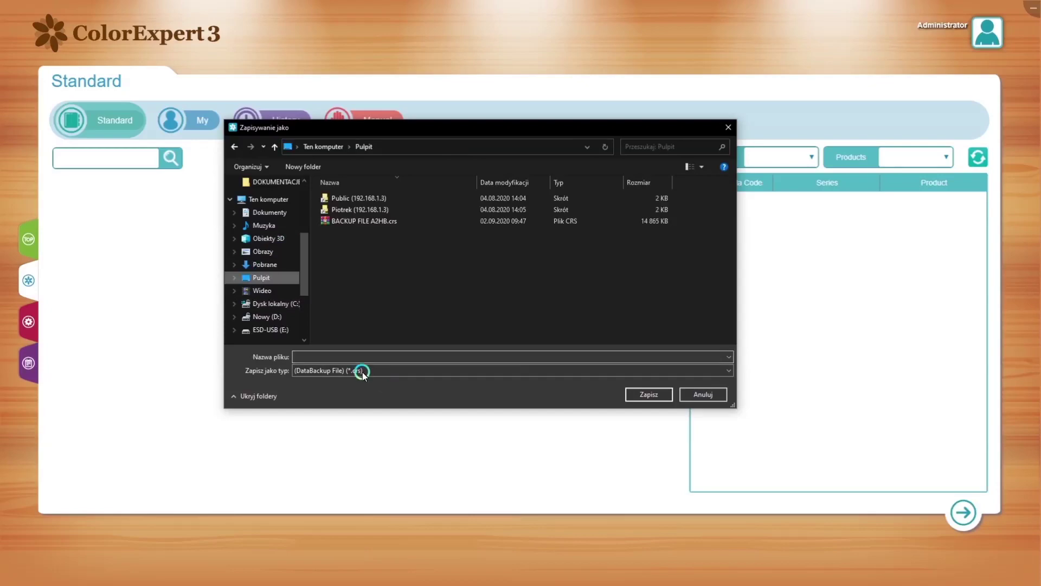
pyautogui.click(341, 358)
pyautogui.write('BA')
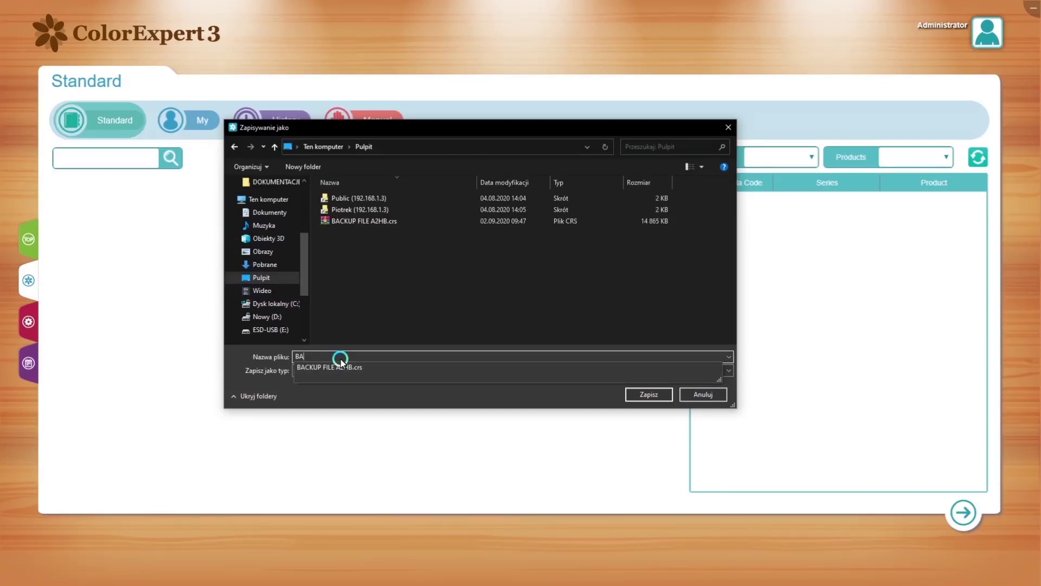
pyautogui.write('CKUP NEW DATA')
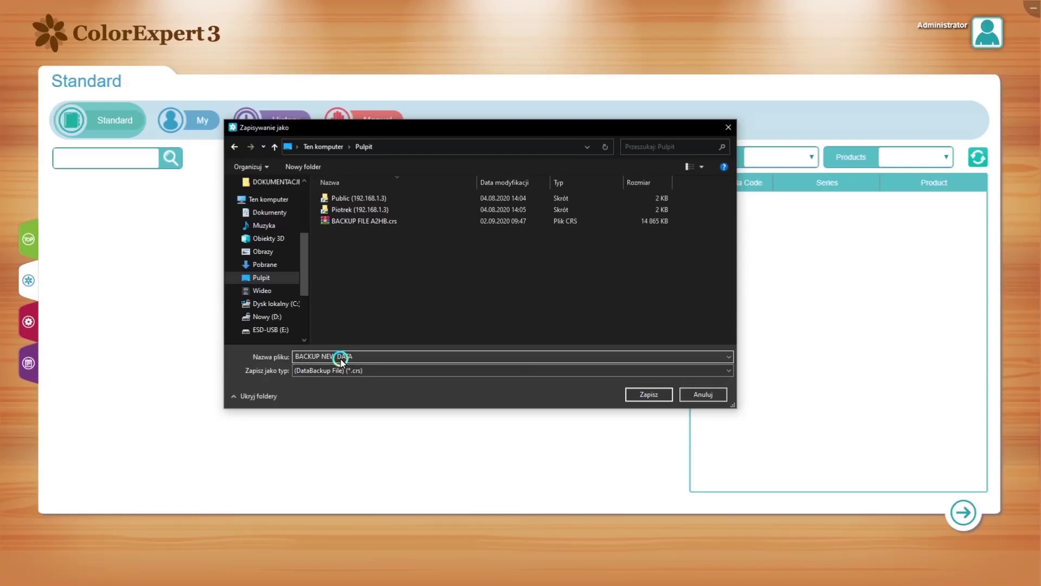
pyautogui.click(643, 394)
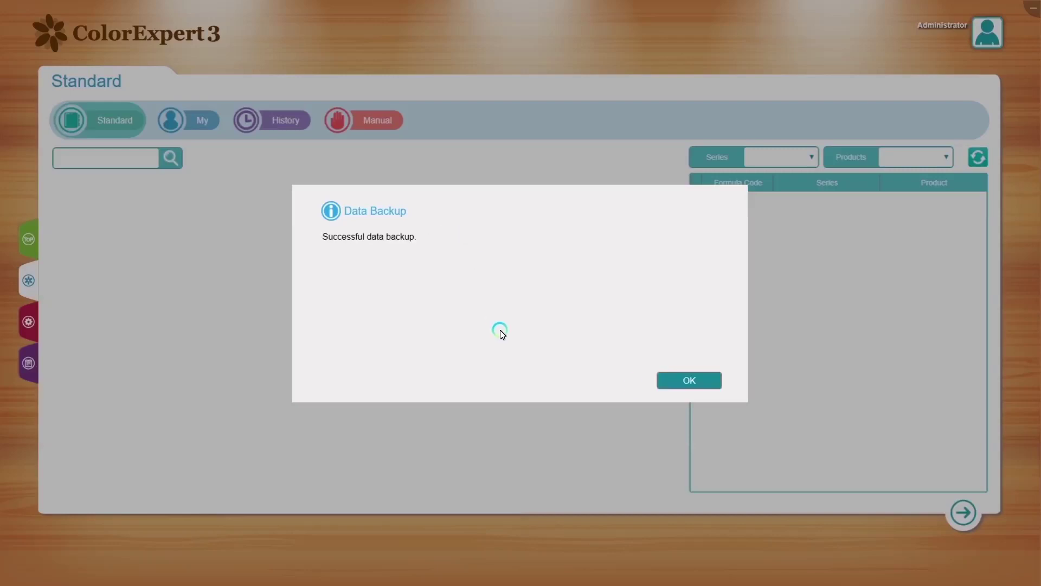
pyautogui.click(667, 381)
# Exit ColorExpert 3 and place the BACKUP NEW DATA.crs file beside BACKUP FILE A2HB.crs on the desktop
pyautogui.moveTo(884, 534)
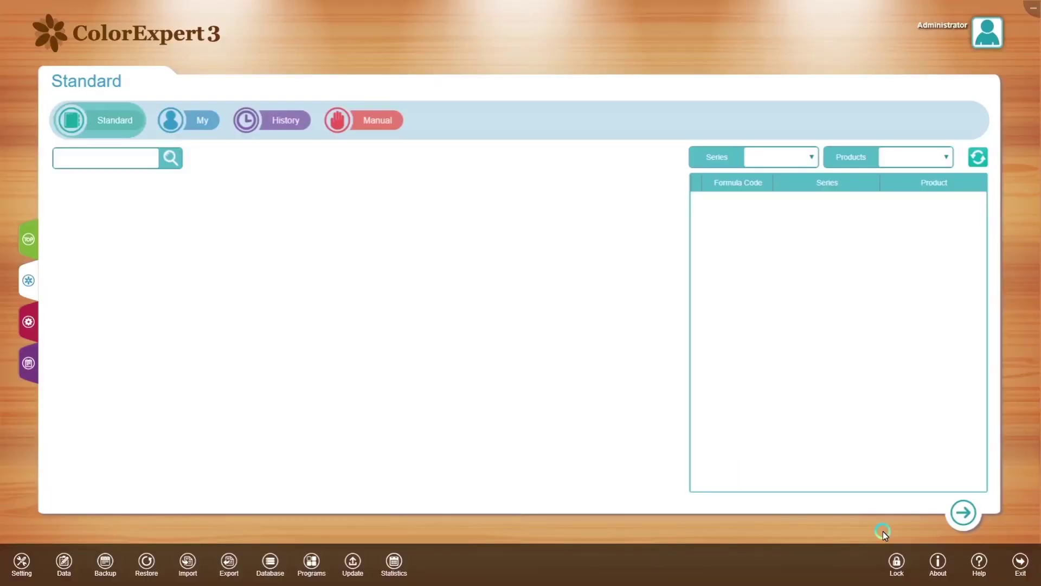
pyautogui.click(1018, 561)
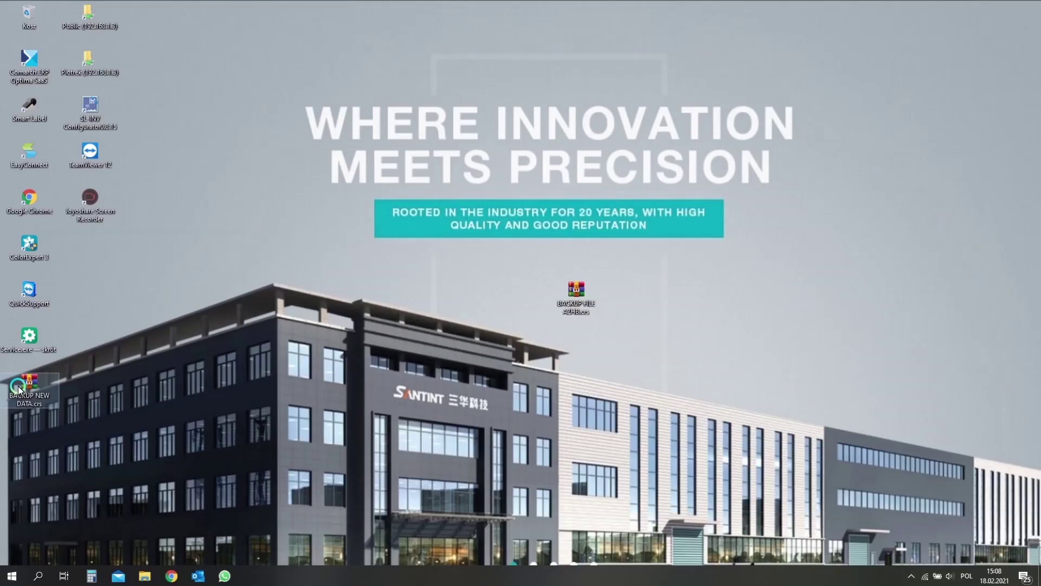
pyautogui.moveTo(19, 389); pyautogui.dragTo(649, 301)
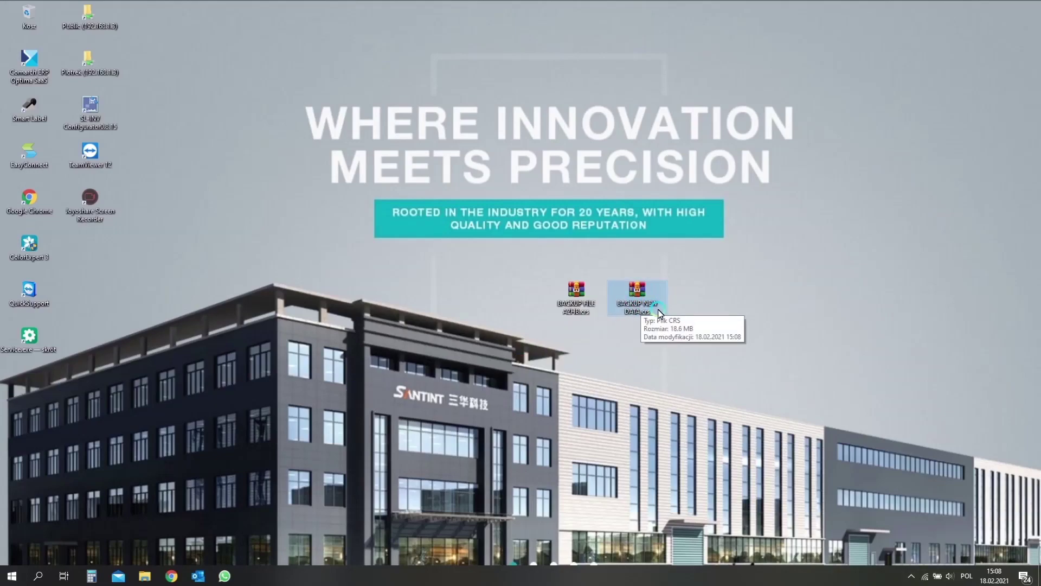
pyautogui.press('Delete')
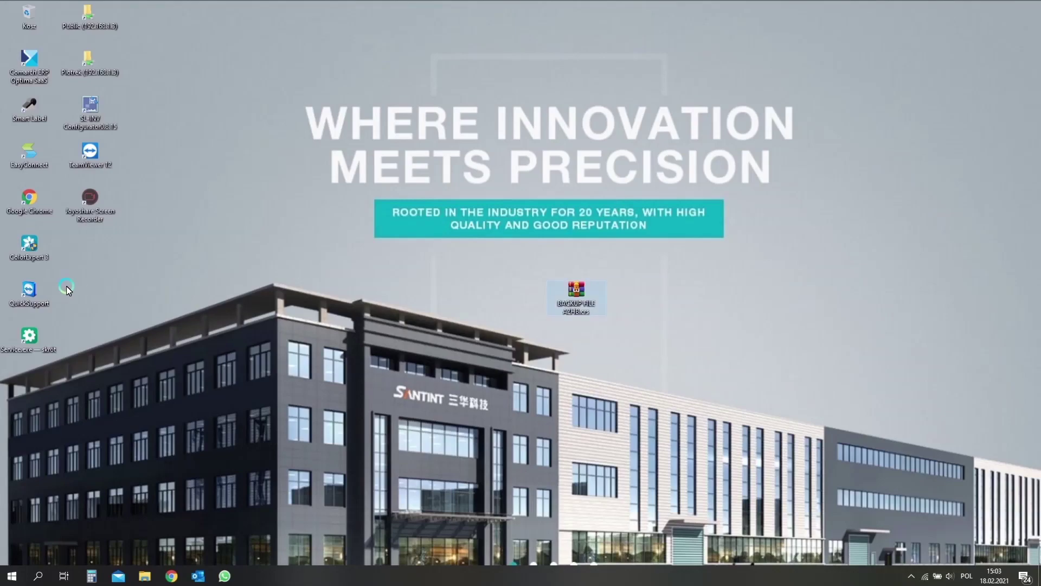
# Start ColorExpert 3, restore the data from BACKUP FILE A2HB.crs on the desktop and close the confirmation message
pyautogui.doubleClick(34, 245)
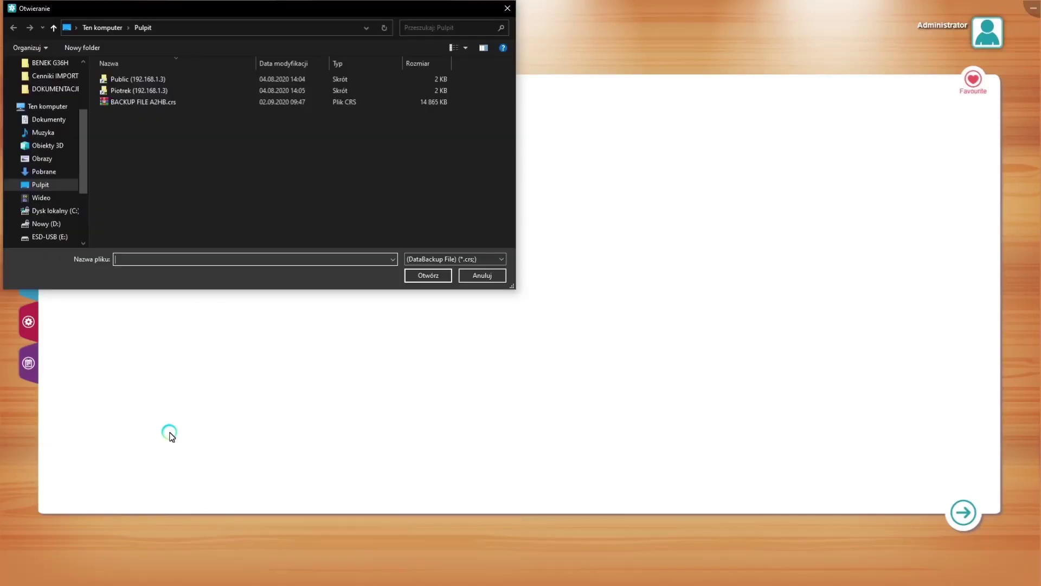
pyautogui.click(144, 103)
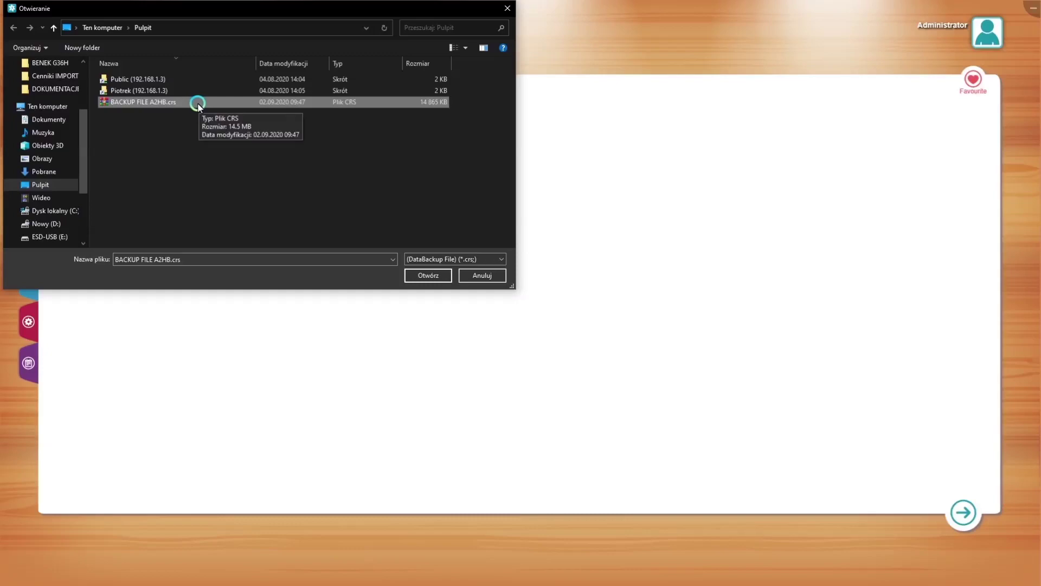
pyautogui.click(413, 275)
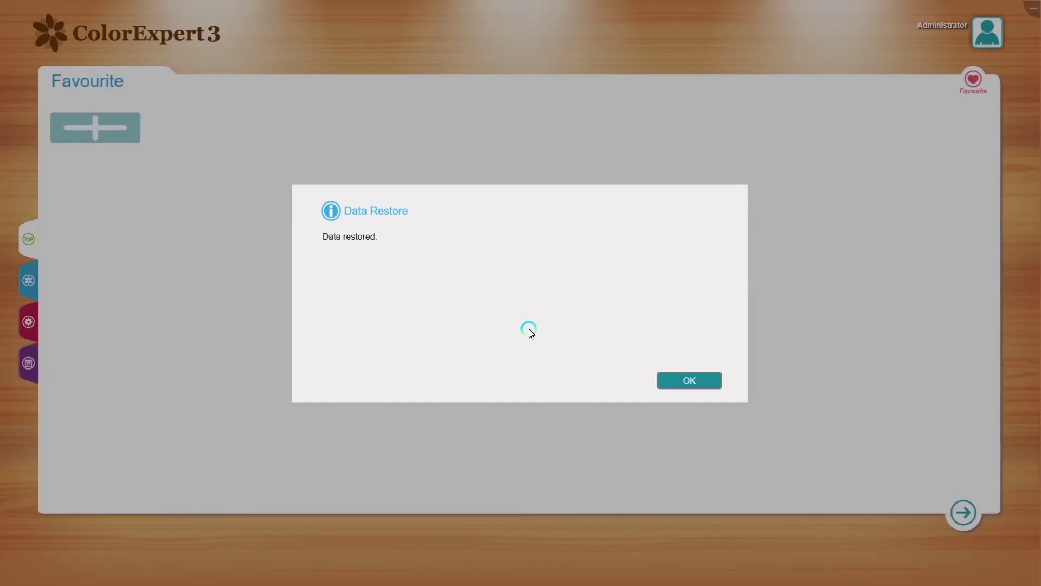
pyautogui.click(685, 380)
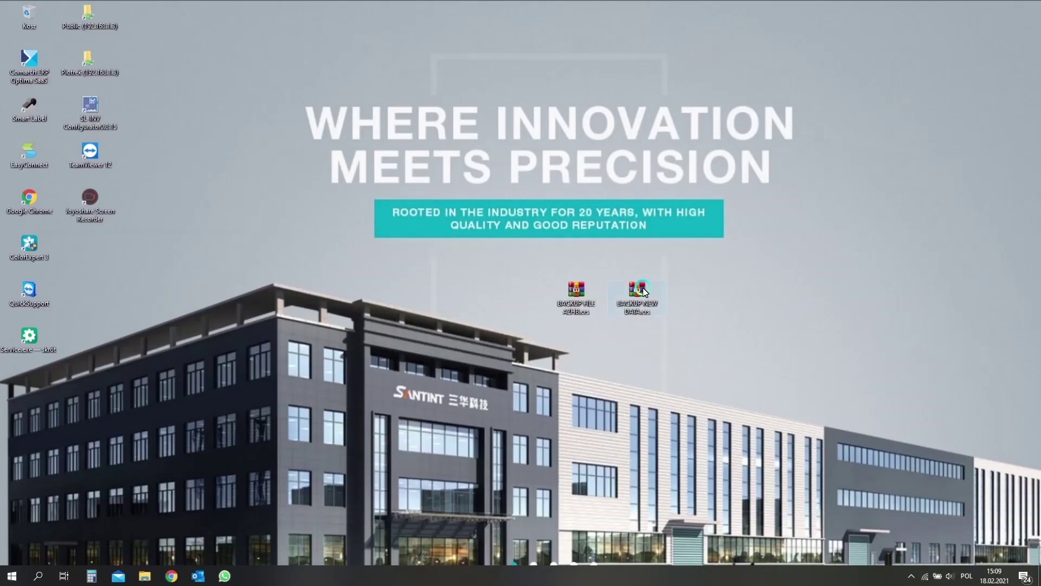
# Open BACKUP NEW DATA.crs from the desktop with the WinRAR archiver
pyautogui.click(644, 292)
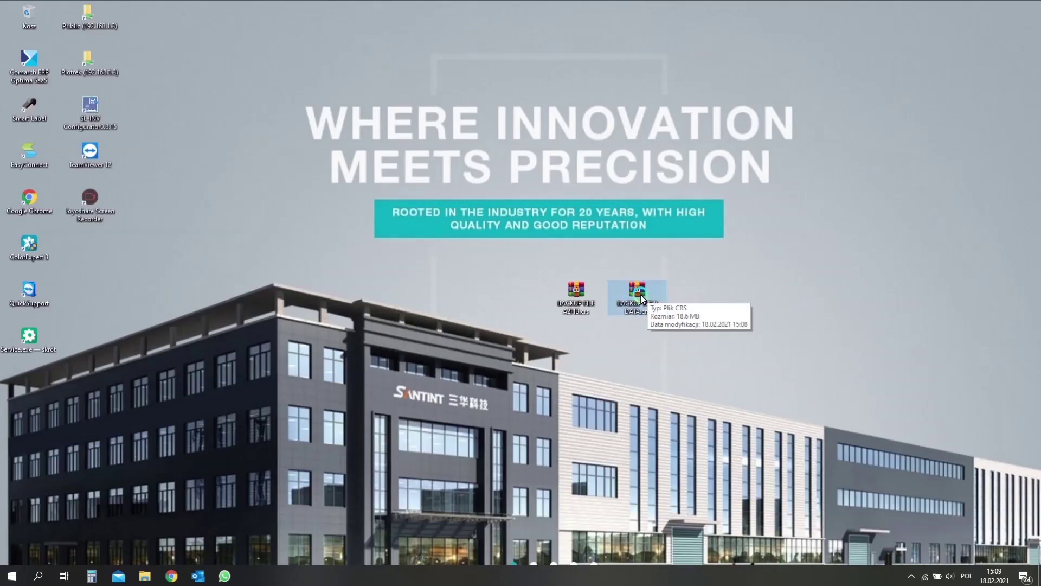
pyautogui.rightClick(641, 297)
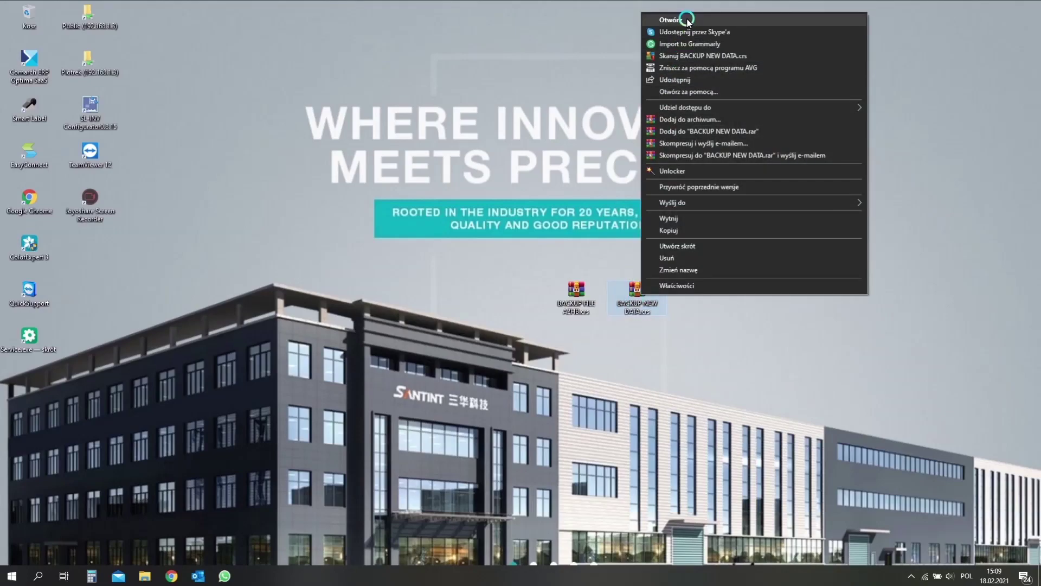
pyautogui.click(718, 92)
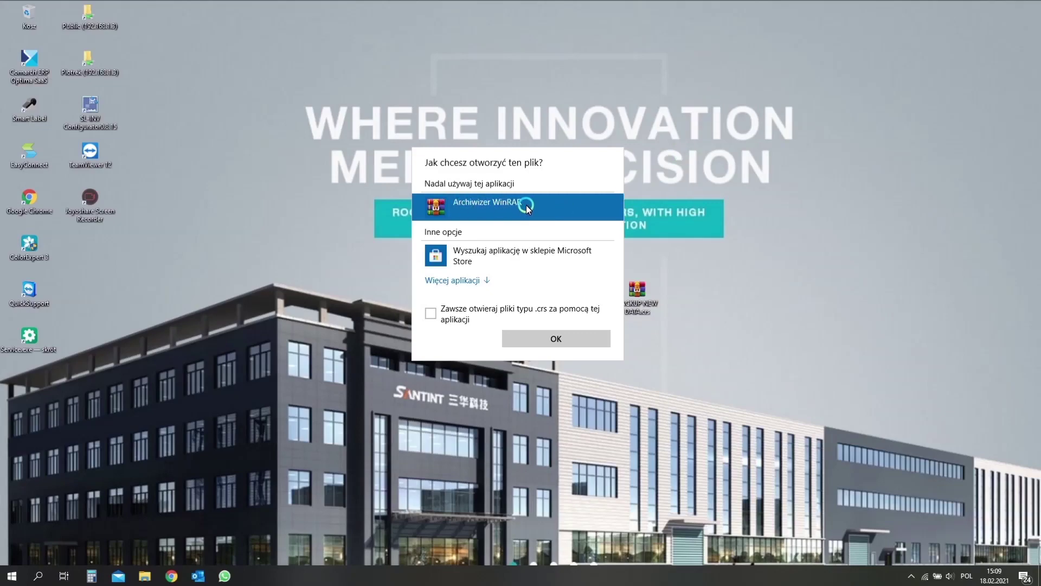
pyautogui.click(550, 340)
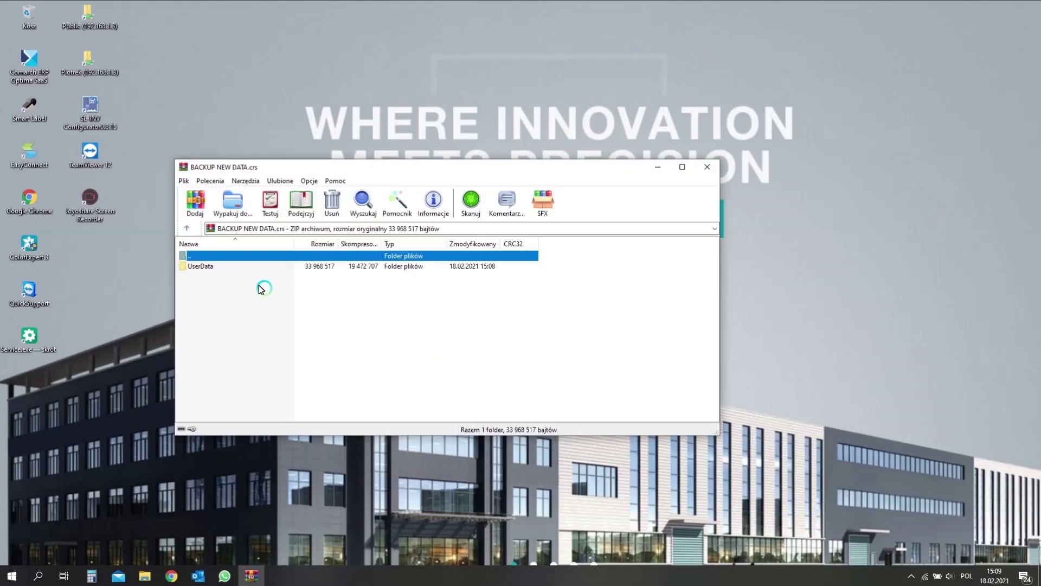
# Browse the archive to the UserData\Driver\Dispensers folder
pyautogui.doubleClick(200, 266)
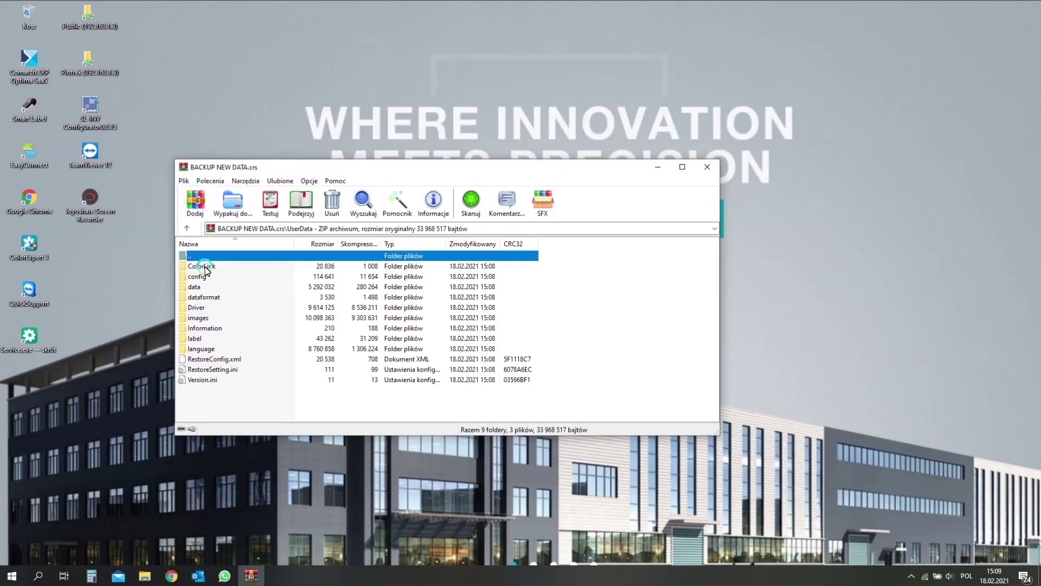
pyautogui.click(200, 308)
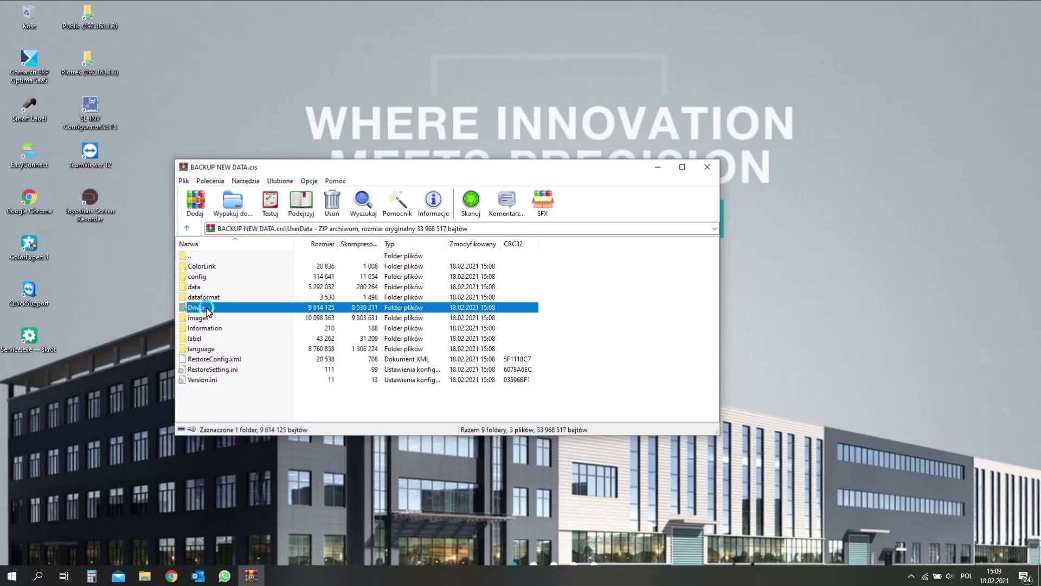
pyautogui.doubleClick(213, 309)
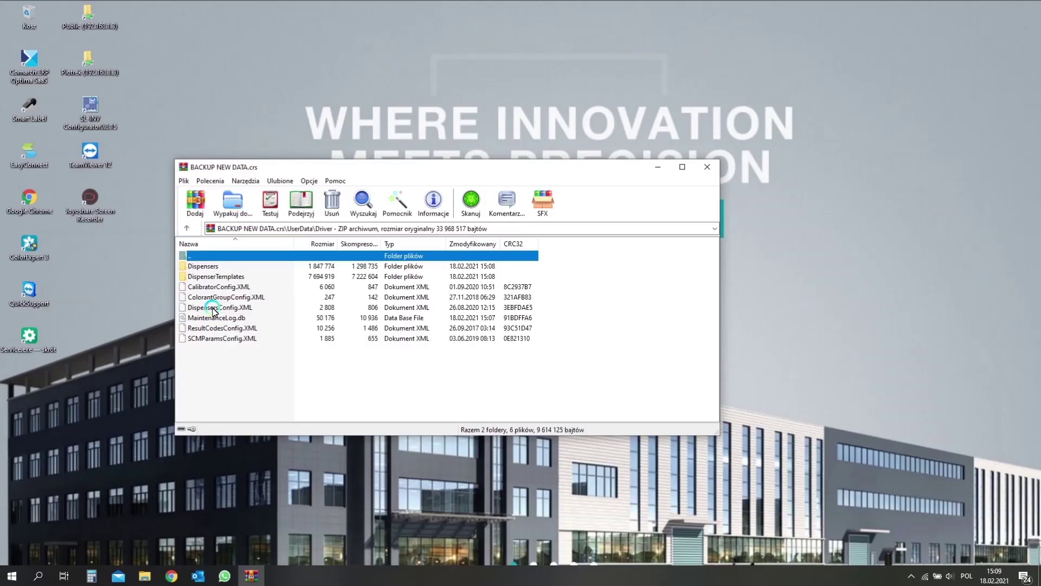
pyautogui.click(202, 266)
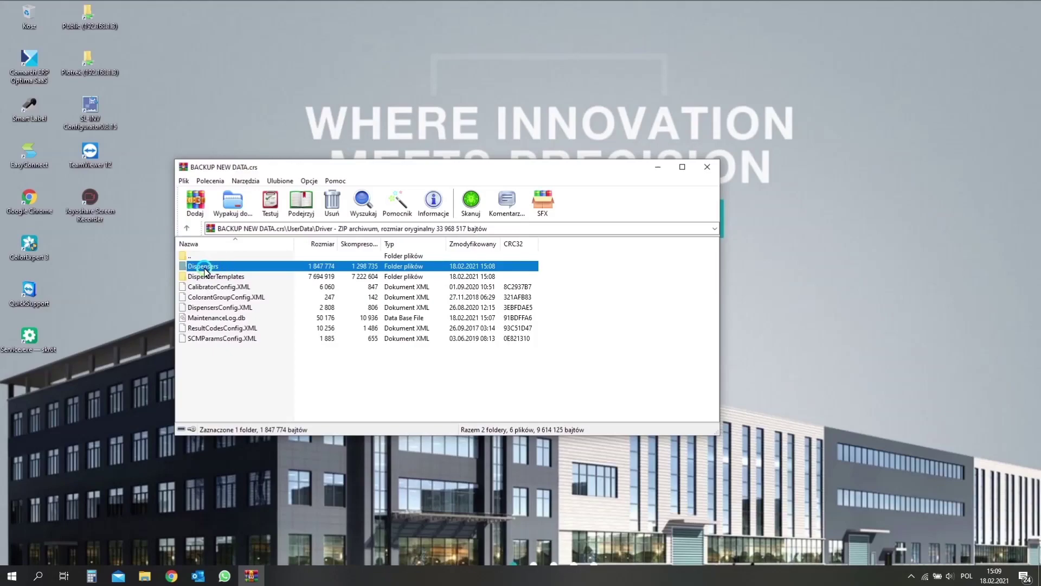
pyautogui.doubleClick(221, 267)
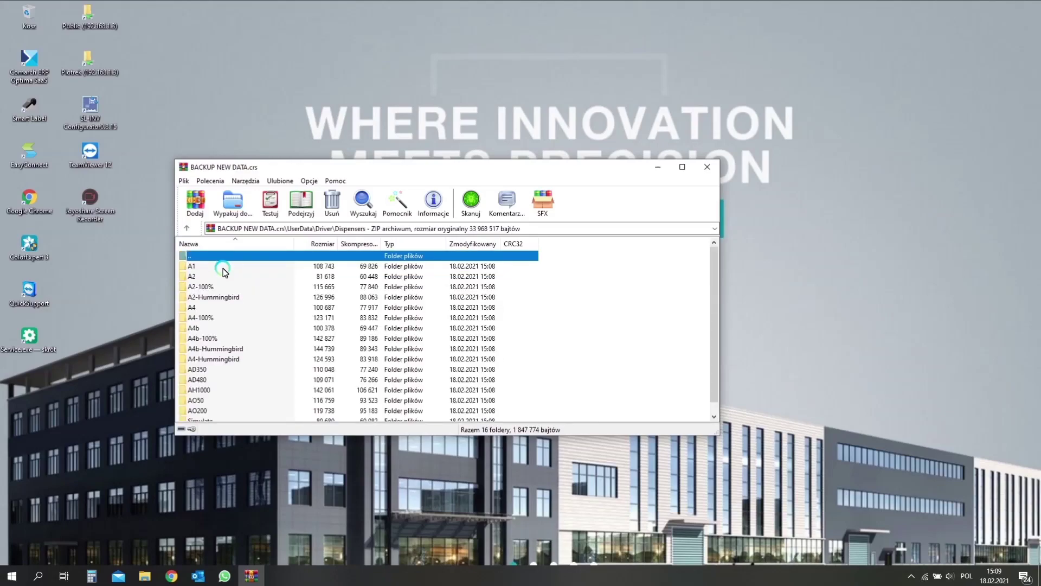
# Extract the A2-Hummingbird folder from the archive to the desktop, close WinRAR and place the folder near the backup files
pyautogui.click(226, 298)
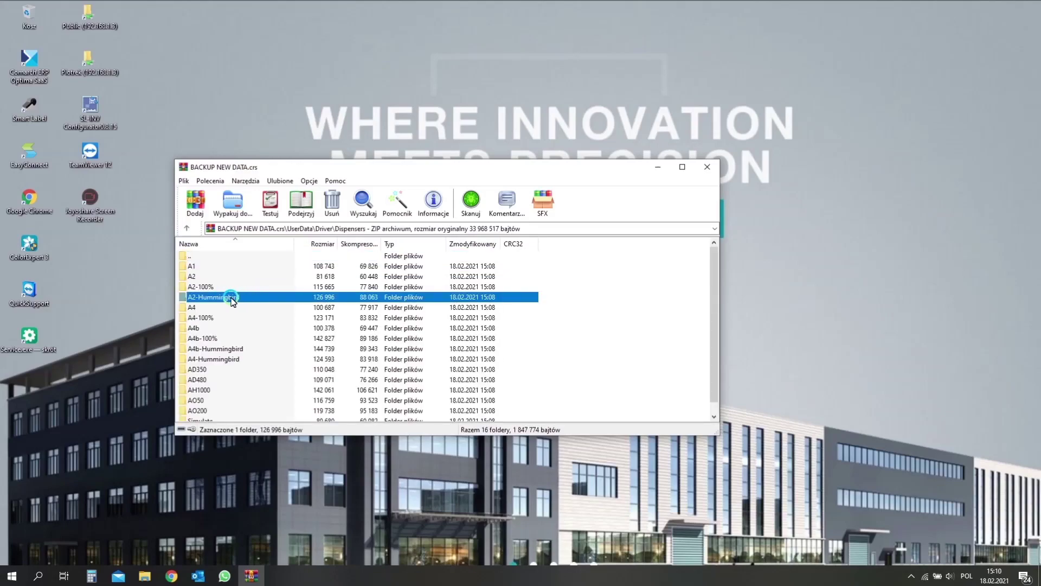
pyautogui.click(263, 301)
pyautogui.click(833, 262)
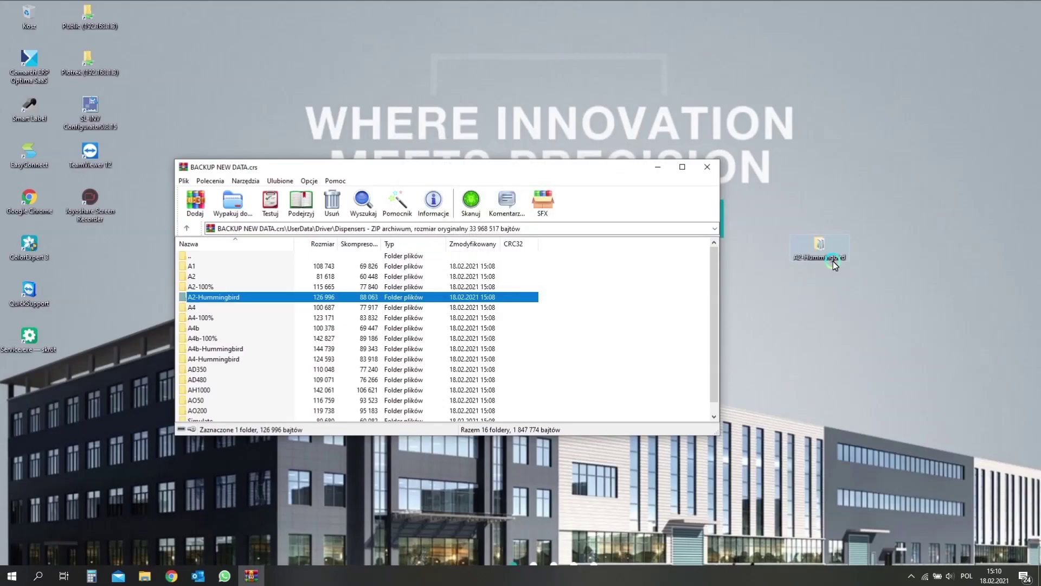
pyautogui.click(704, 169)
pyautogui.moveTo(817, 247); pyautogui.dragTo(754, 293)
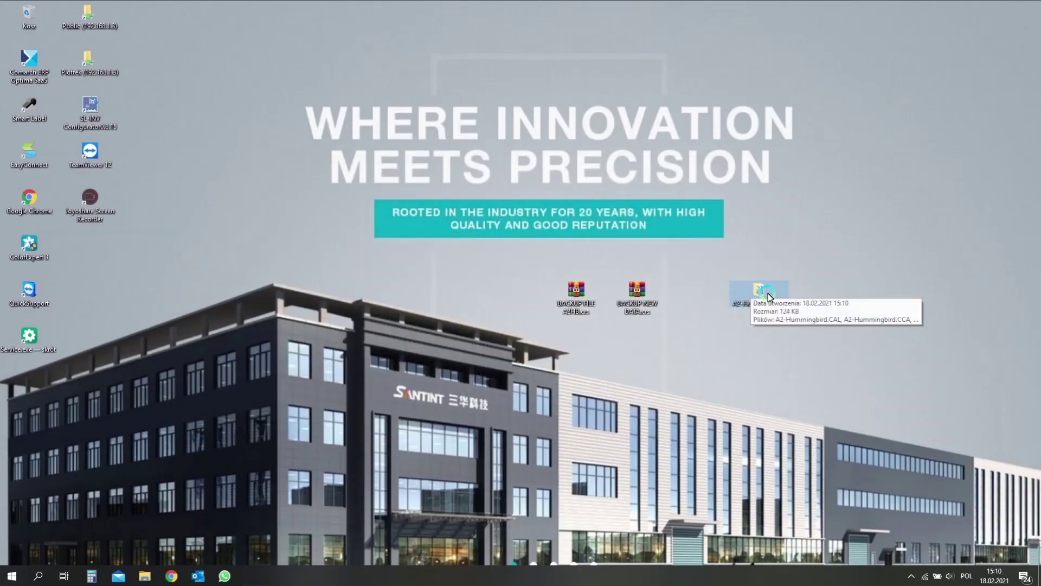
# Copy the A2-Hummingbird folder from the desktop and open the ProgramData folder on drive C: in File Explorer
pyautogui.rightClick(755, 296)
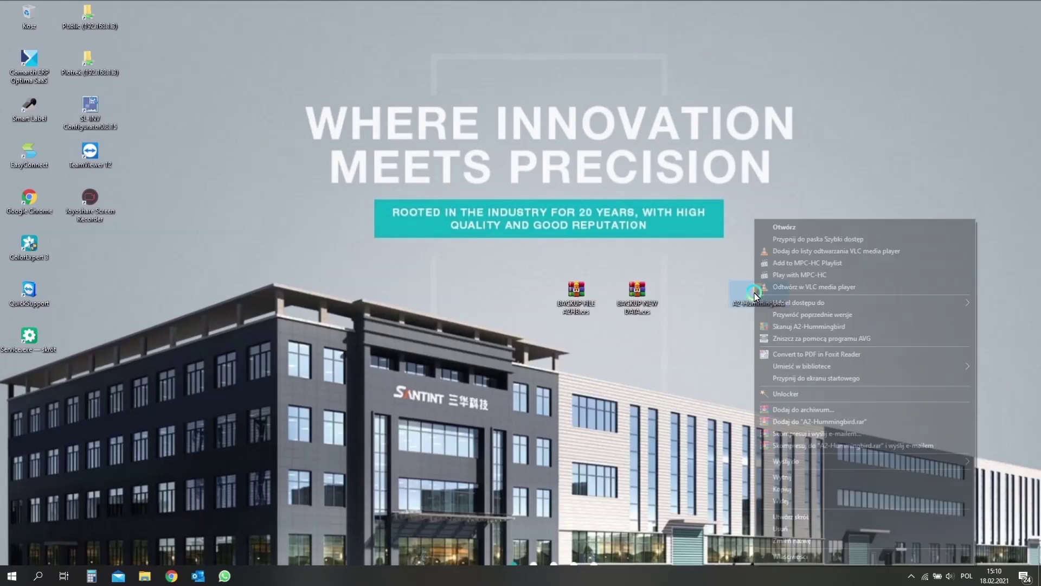
pyautogui.click(790, 488)
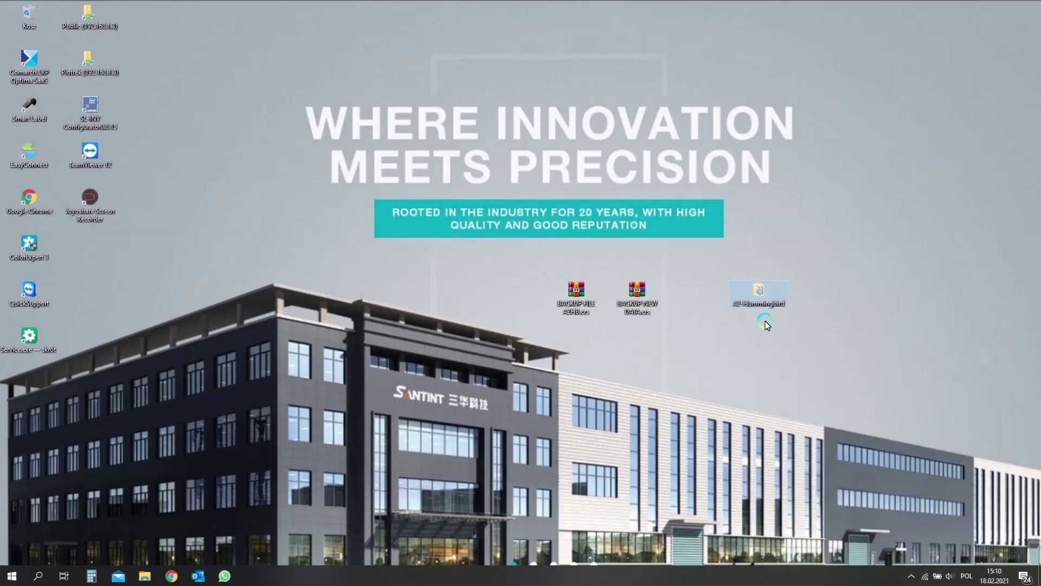
pyautogui.click(147, 576)
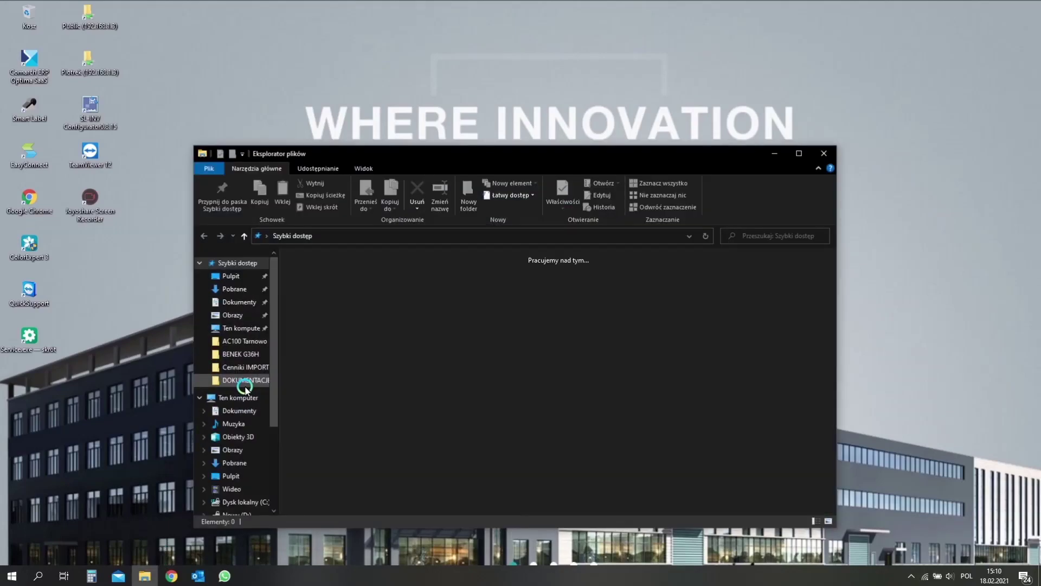
pyautogui.click(246, 400)
pyautogui.doubleClick(362, 392)
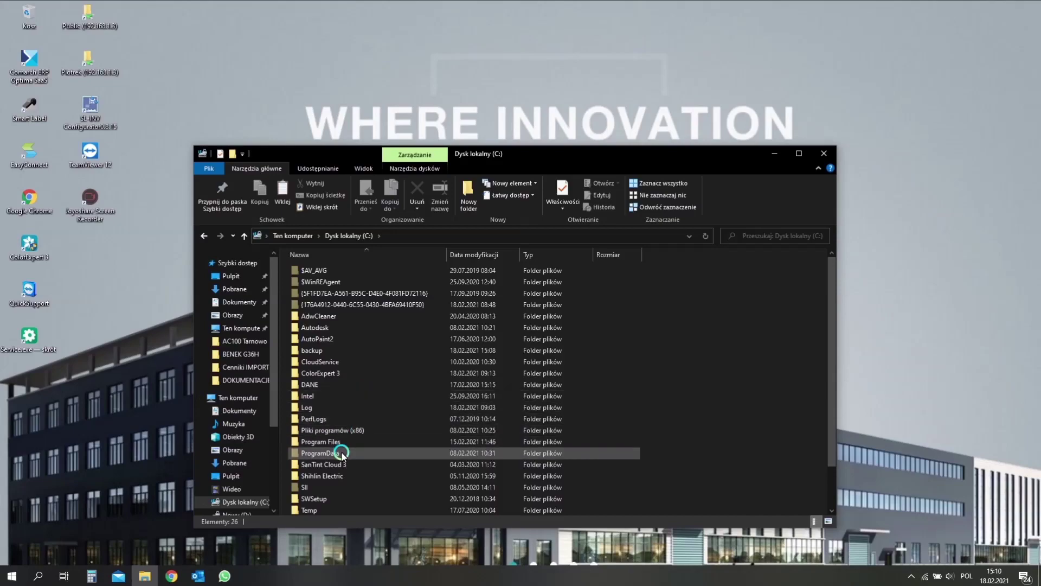
pyautogui.click(310, 454)
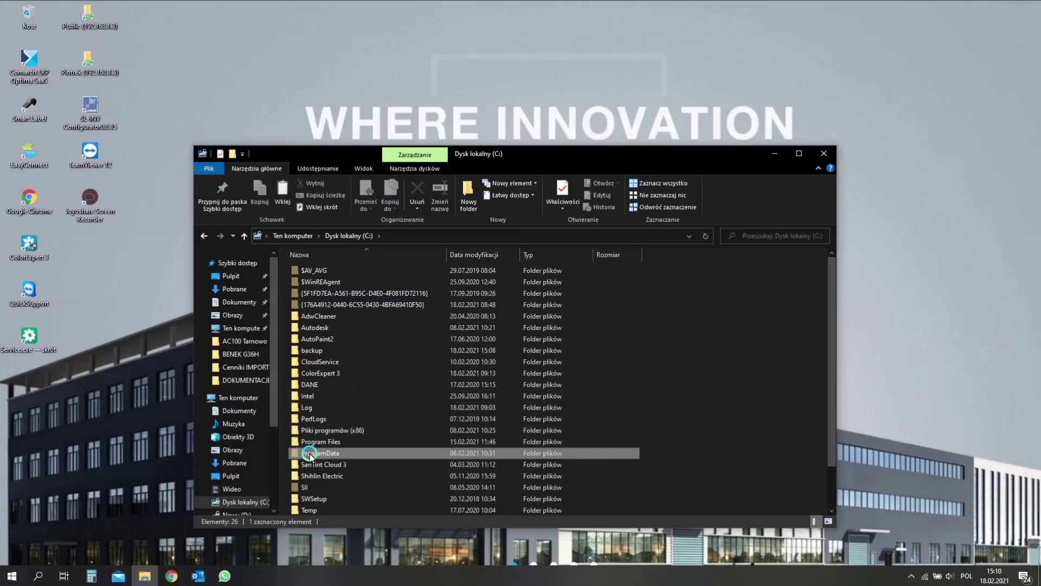
pyautogui.doubleClick(345, 455)
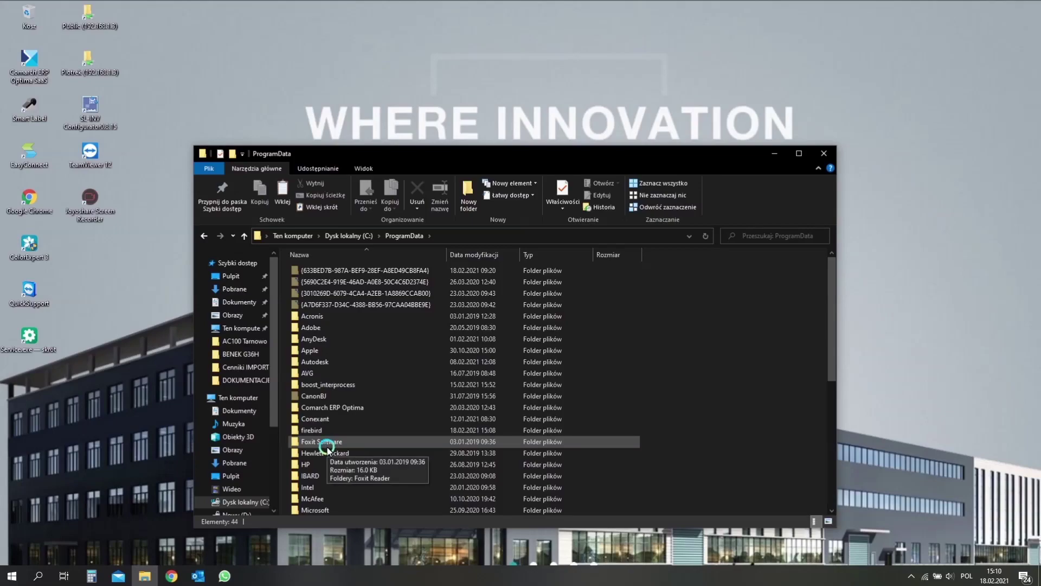
# Browse from ProgramData to the SanTint\UserData\Driver\Dispensers folder
pyautogui.scroll(-5, 327, 450)
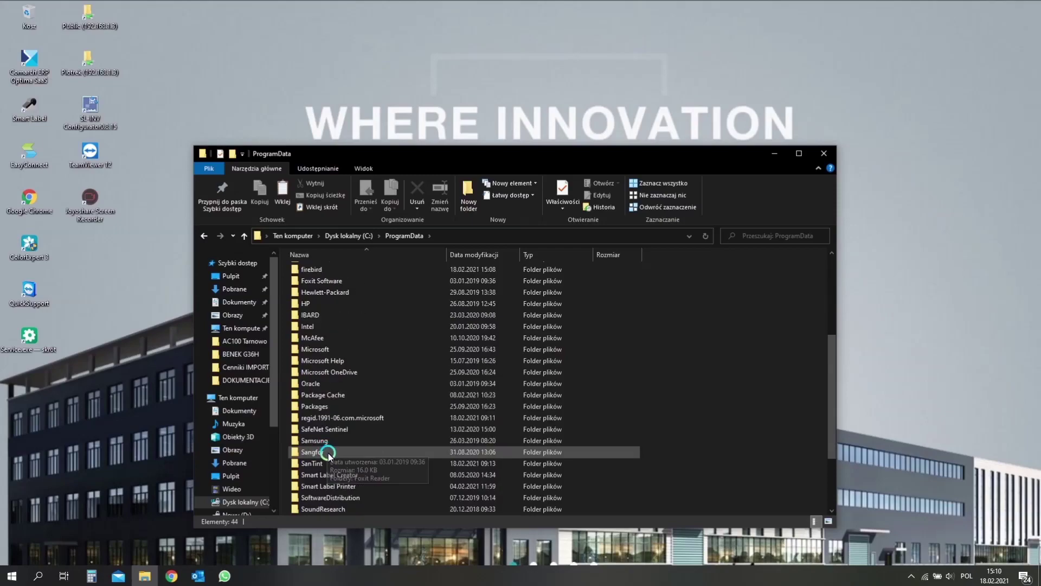
pyautogui.click(325, 464)
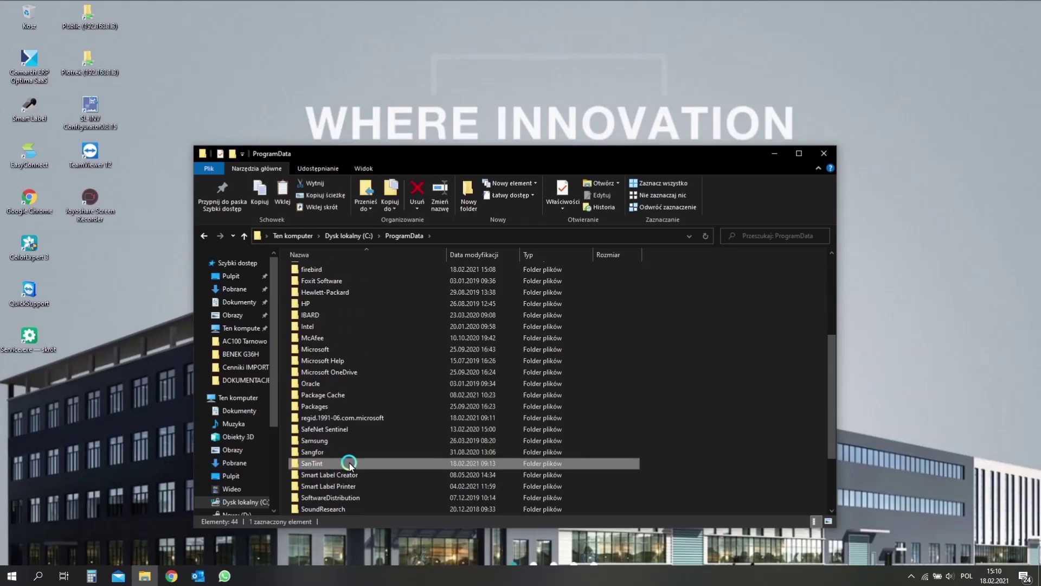
pyautogui.doubleClick(349, 465)
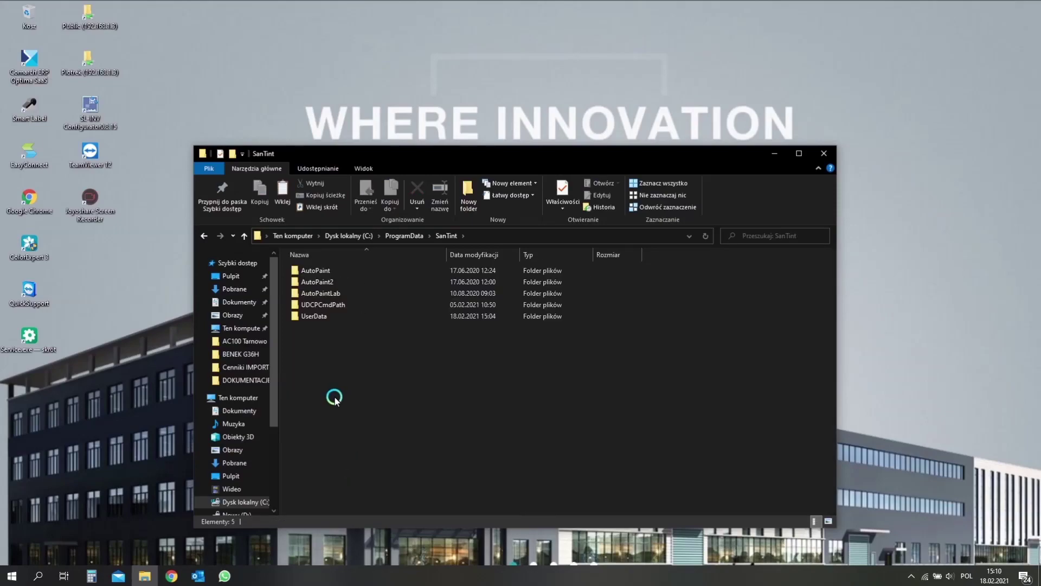
pyautogui.click(322, 317)
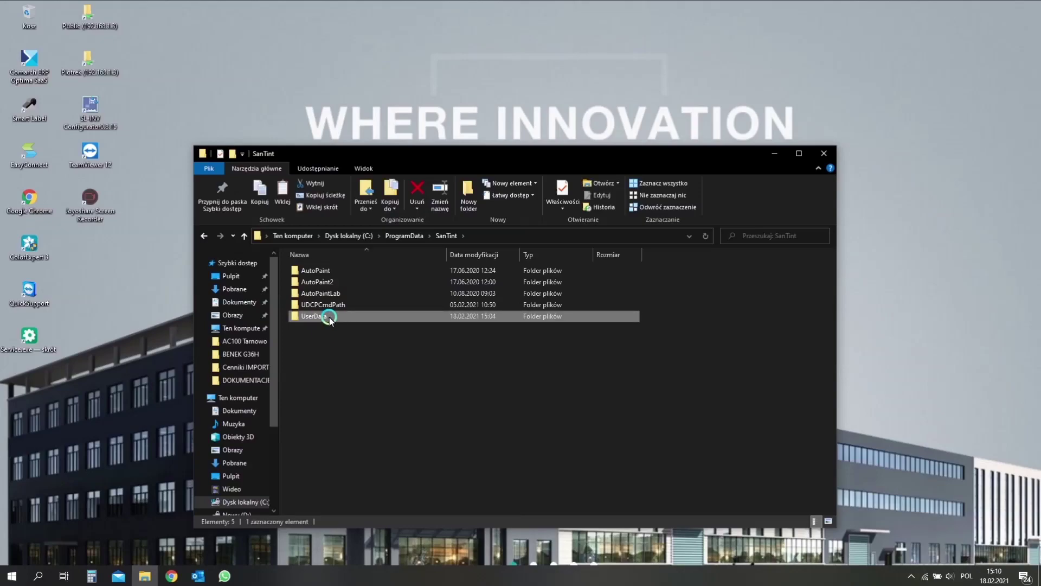
pyautogui.doubleClick(332, 317)
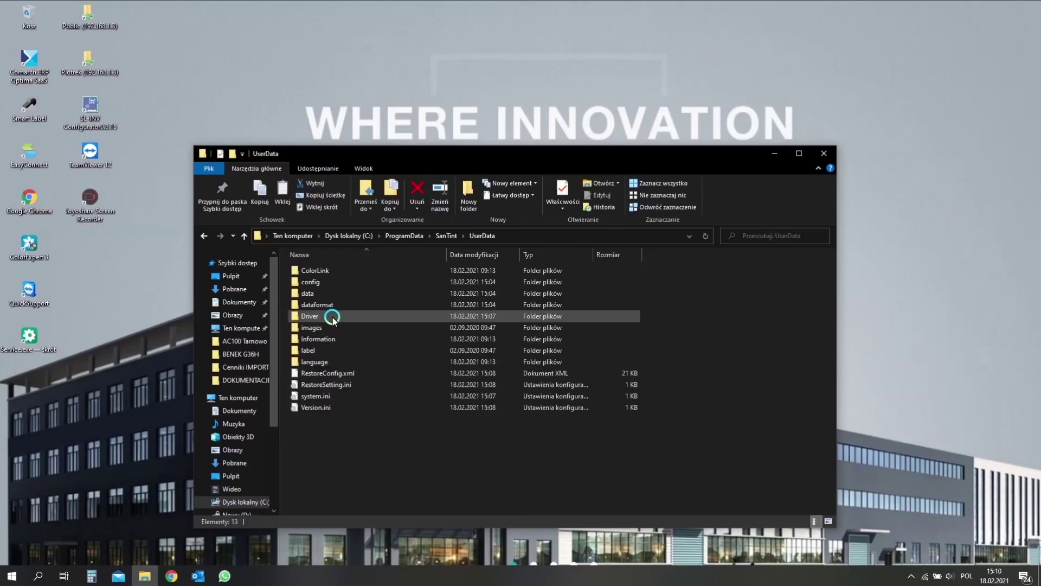
pyautogui.click(333, 319)
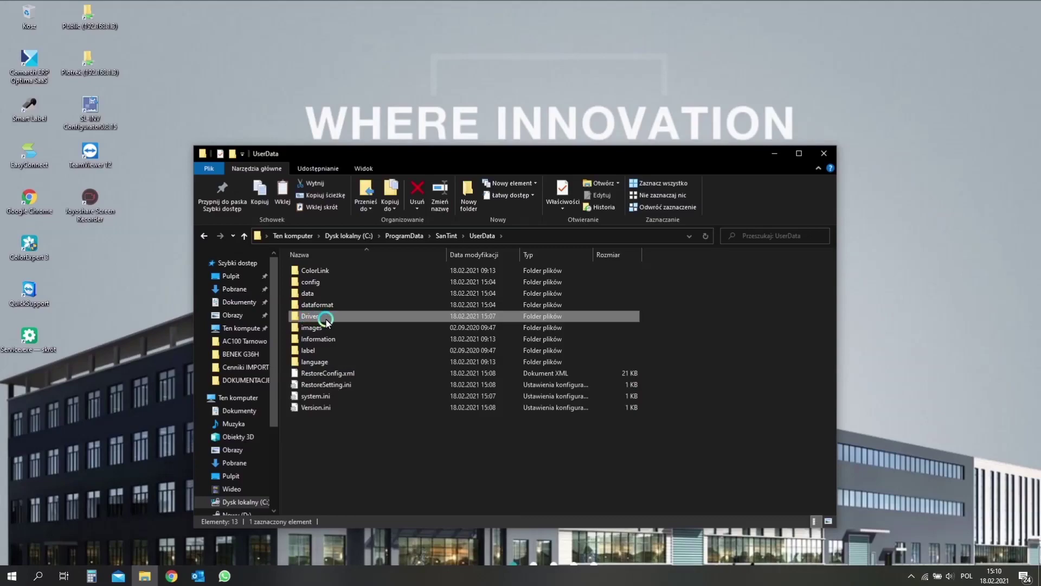
pyautogui.doubleClick(335, 320)
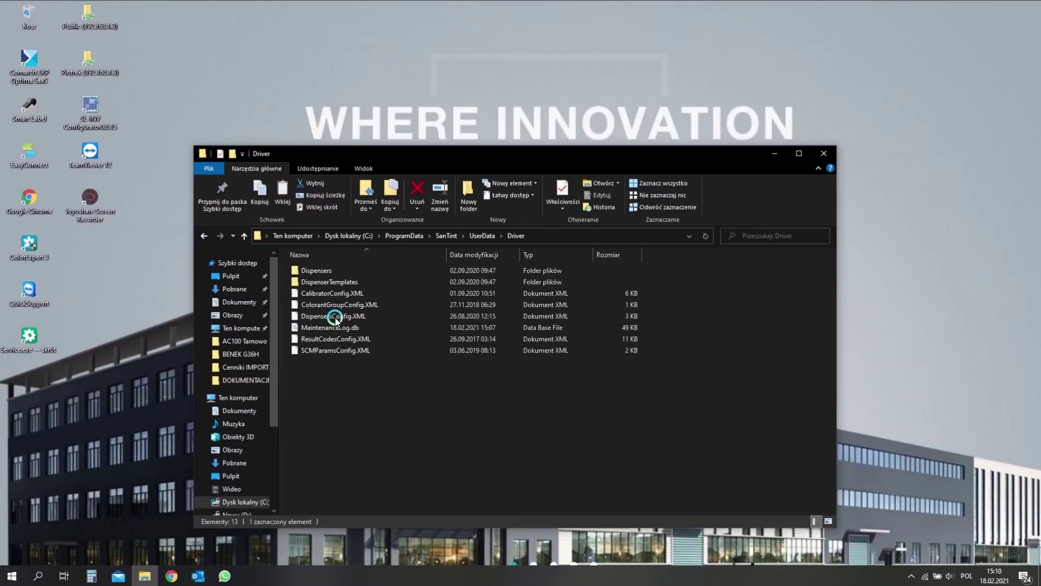
pyautogui.click(325, 273)
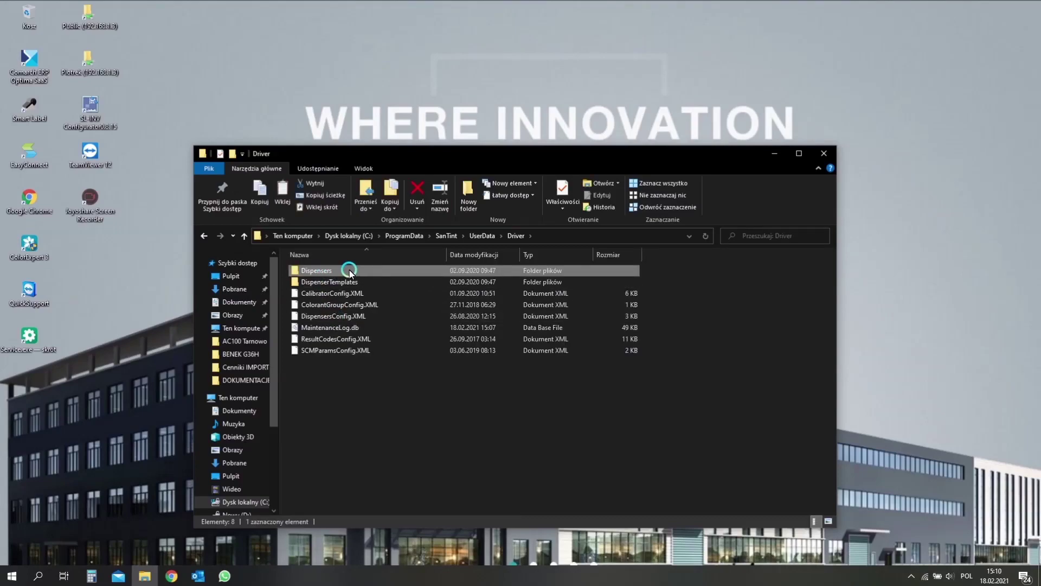
pyautogui.doubleClick(350, 271)
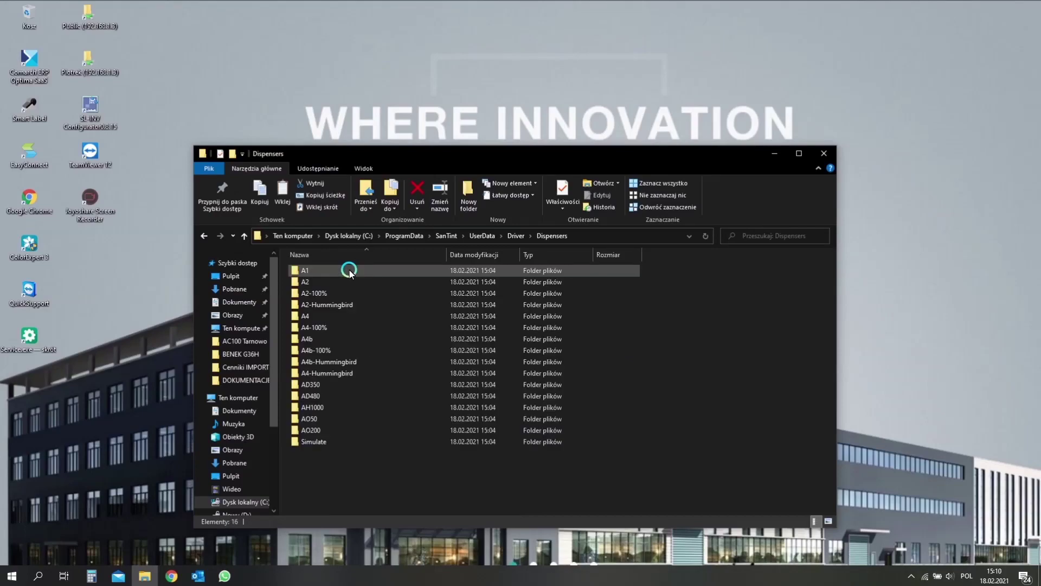
# Paste the copied A2-Hummingbird folder into Dispensers, replacing the existing files in the destination, and close File Explorer
pyautogui.rightClick(348, 493)
pyautogui.click(374, 413)
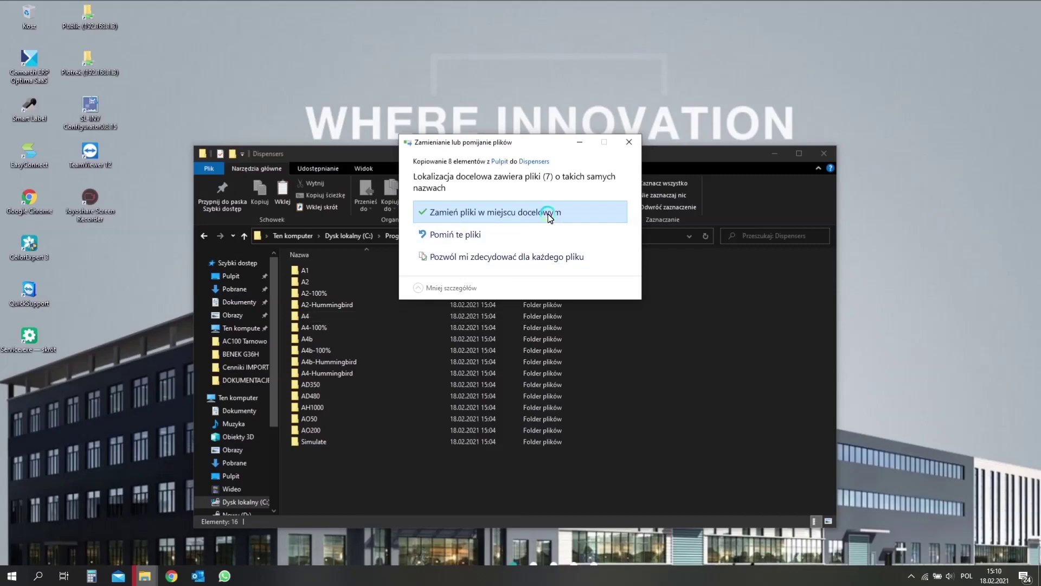
pyautogui.click(549, 216)
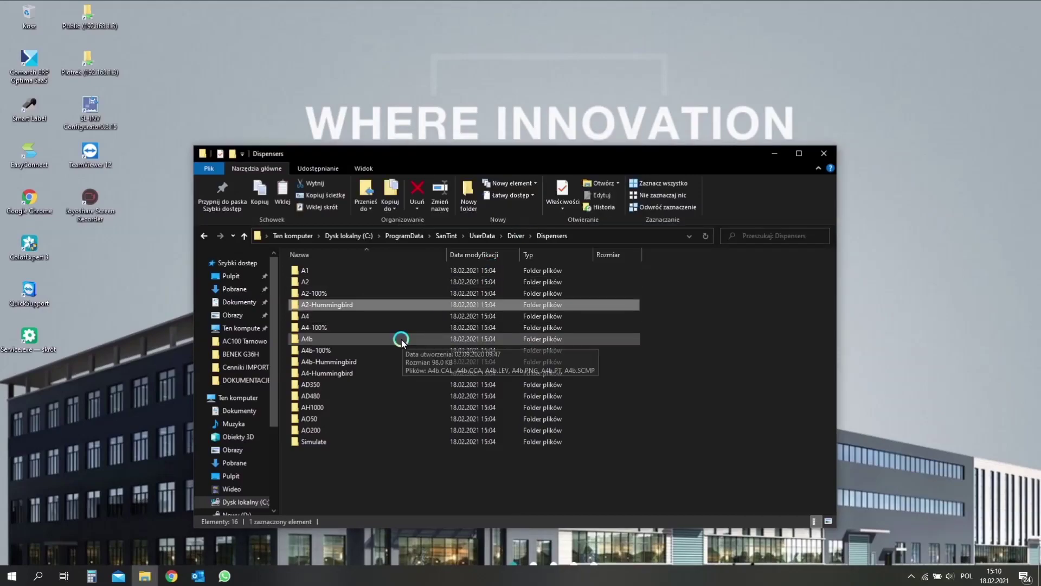
pyautogui.click(328, 305)
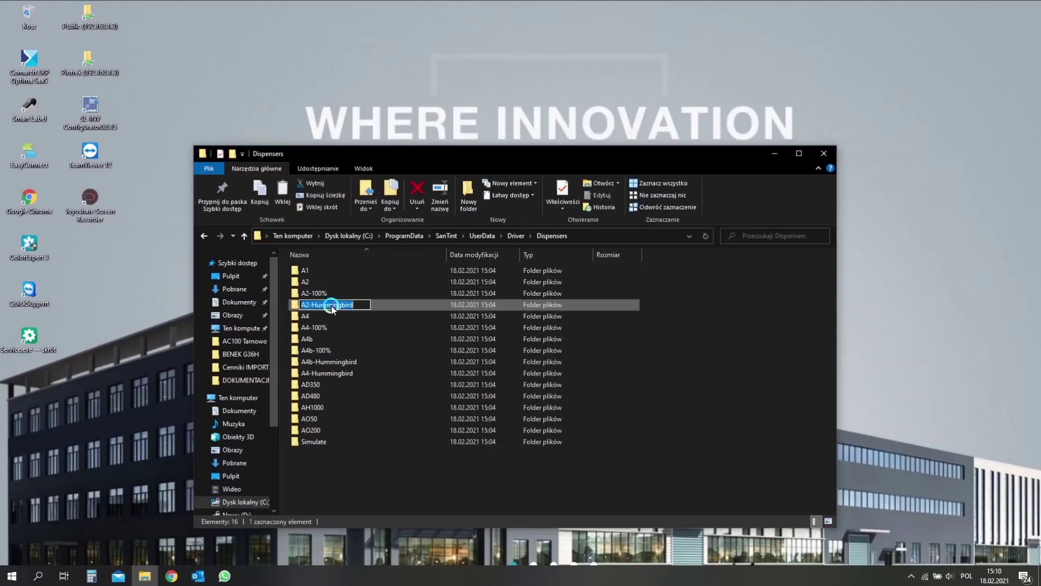
pyautogui.click(824, 153)
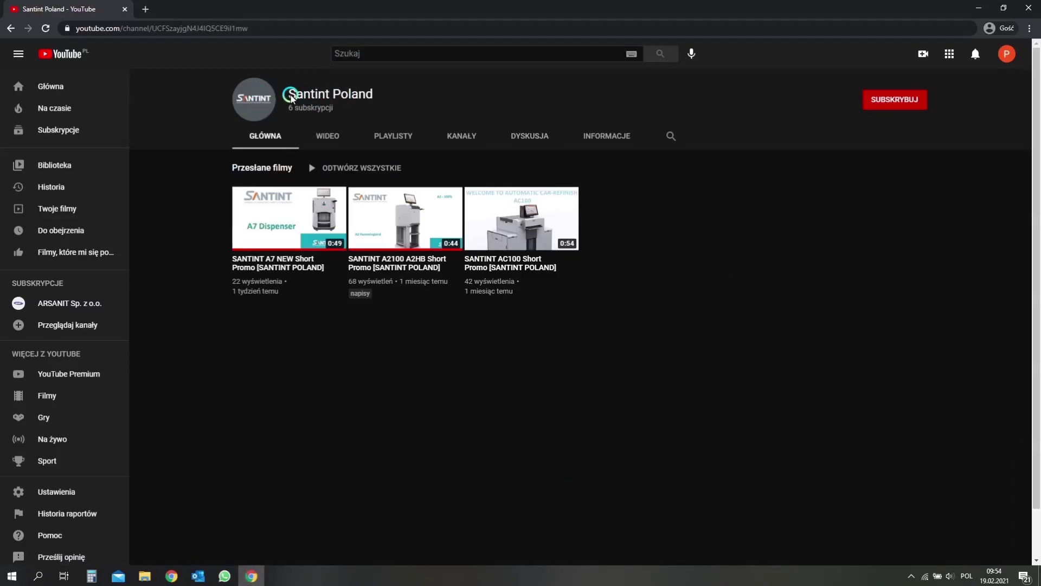
# Subscribe to the Santint Poland channel on YouTube and set its notifications to all (Wszystko)
pyautogui.moveTo(290, 96); pyautogui.dragTo(389, 93)
pyautogui.click(407, 93)
pyautogui.click(892, 104)
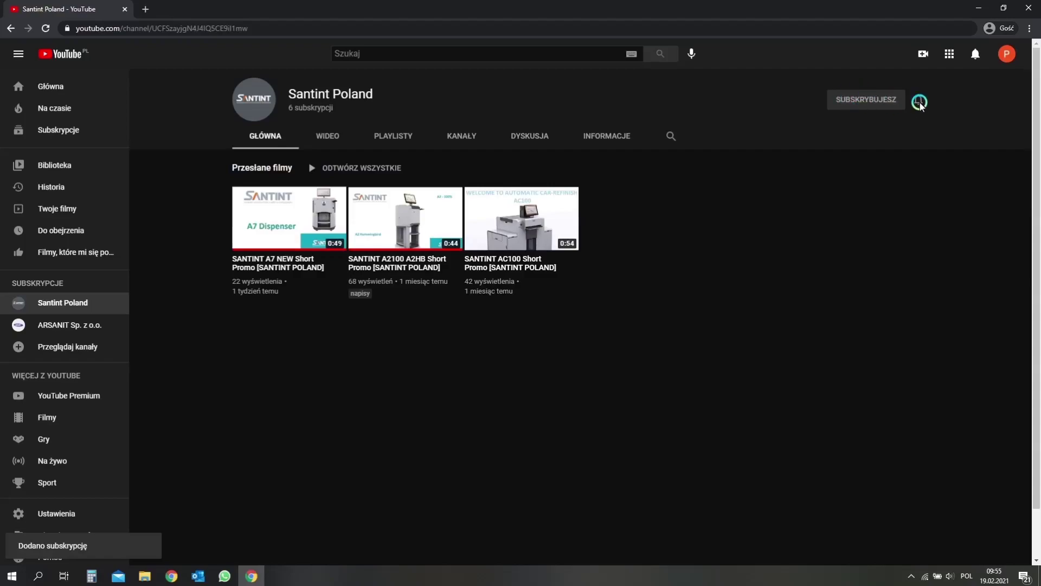
pyautogui.click(919, 102)
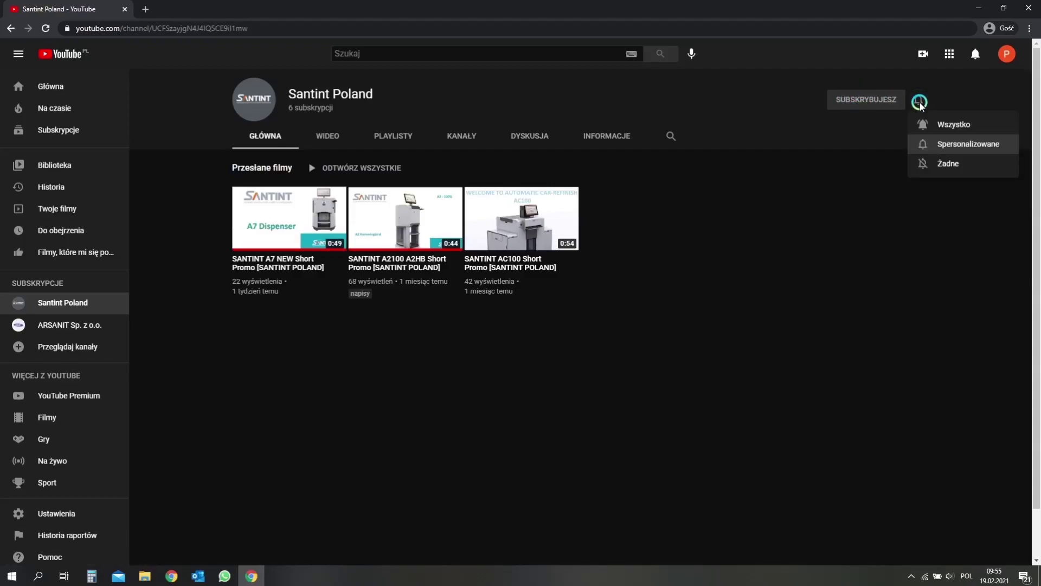
pyautogui.click(962, 121)
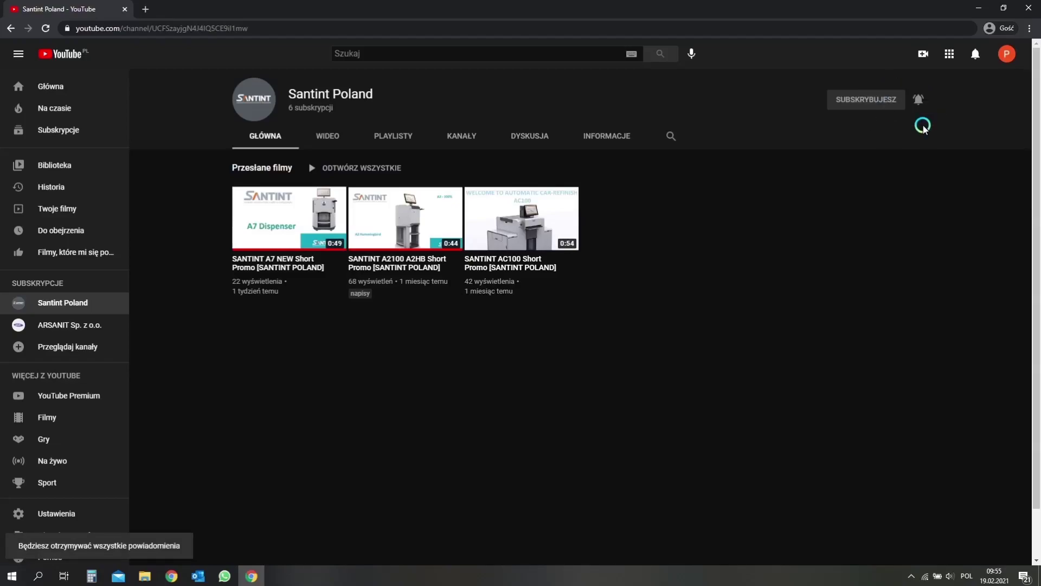